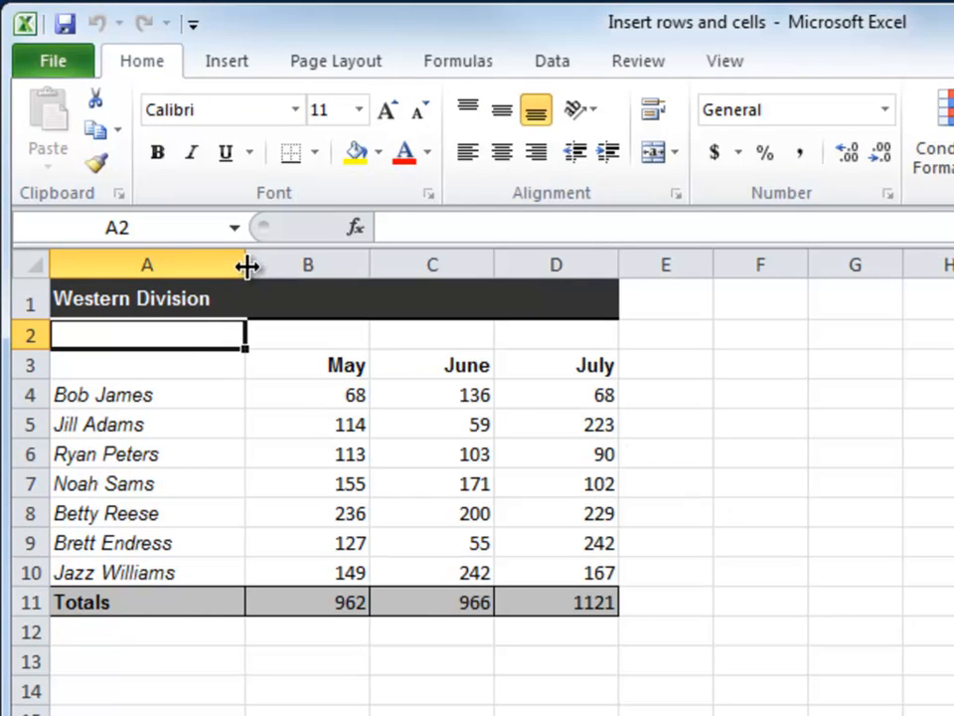
# Step: Widen column A, increase the height of row 2, and autofit column A to "Muddy Run White Water Rafting" in A2
pyautogui.moveTo(248, 261); pyautogui.dragTo(293, 264)
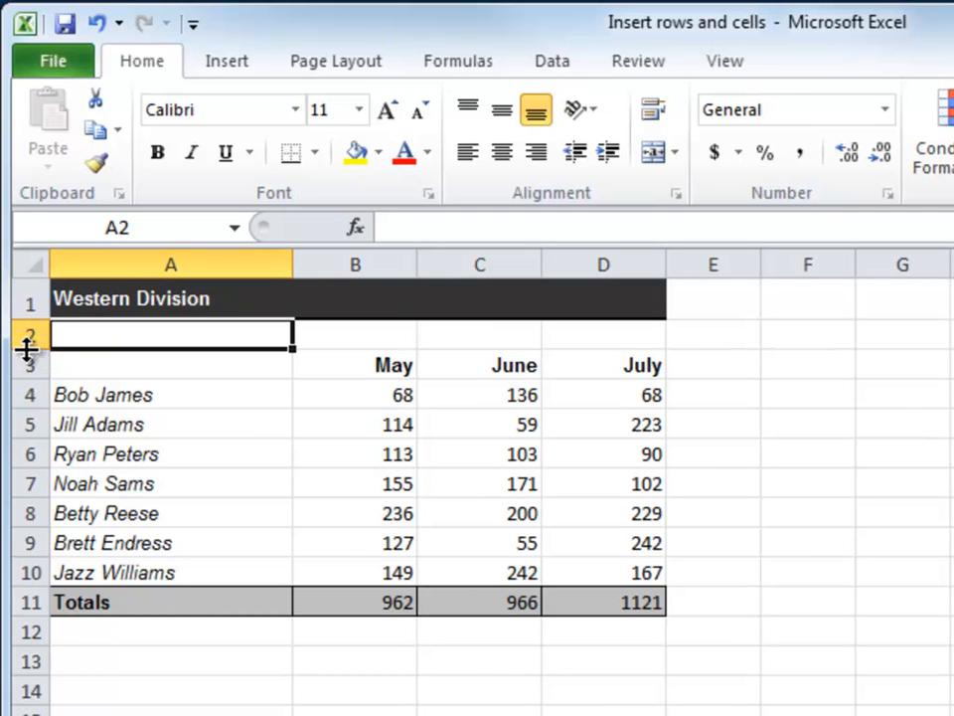
pyautogui.moveTo(28, 348)
pyautogui.mouseDown()
pyautogui.moveTo(30, 487)
pyautogui.moveTo(26, 359)
pyautogui.mouseUp()
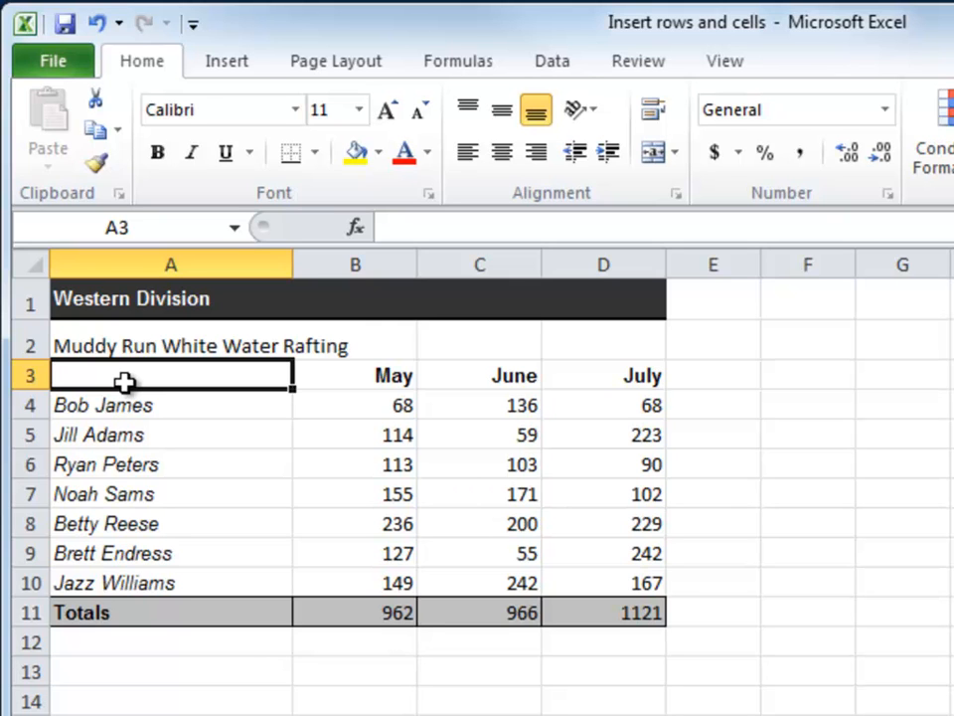
pyautogui.doubleClick(297, 264)
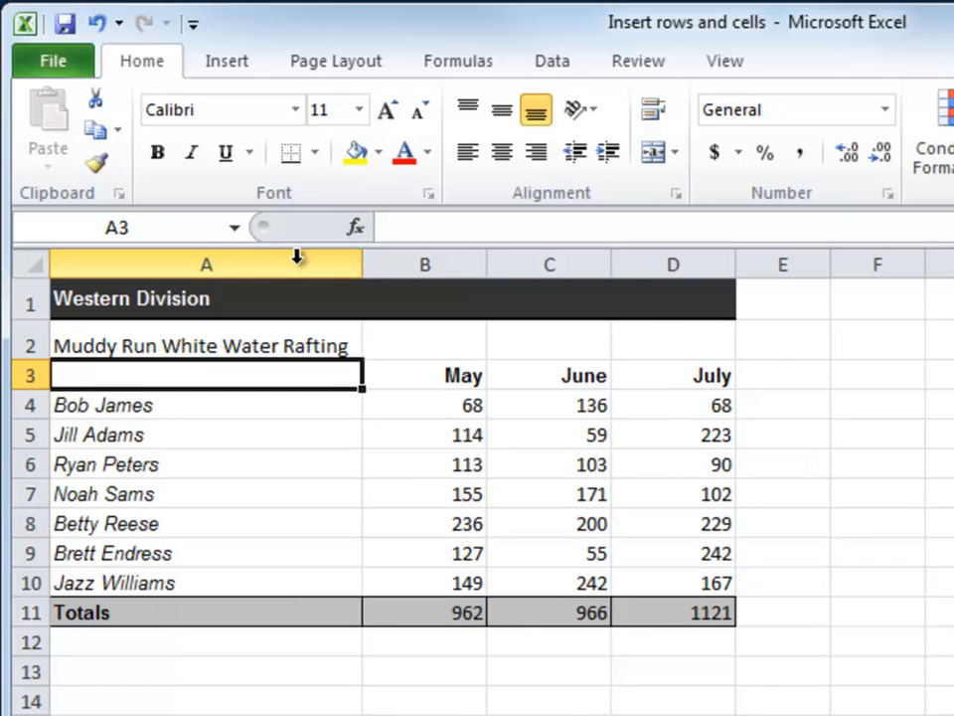
# Step: Undo all recorded changes back through the first column width adjustment
pyautogui.click(119, 23)
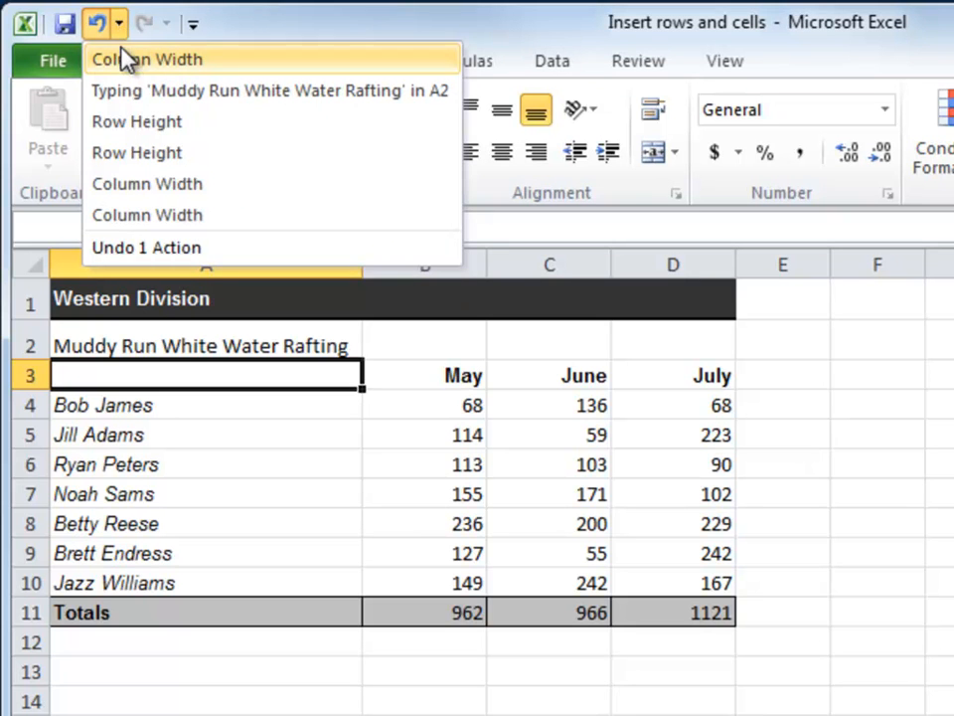
pyautogui.click(132, 217)
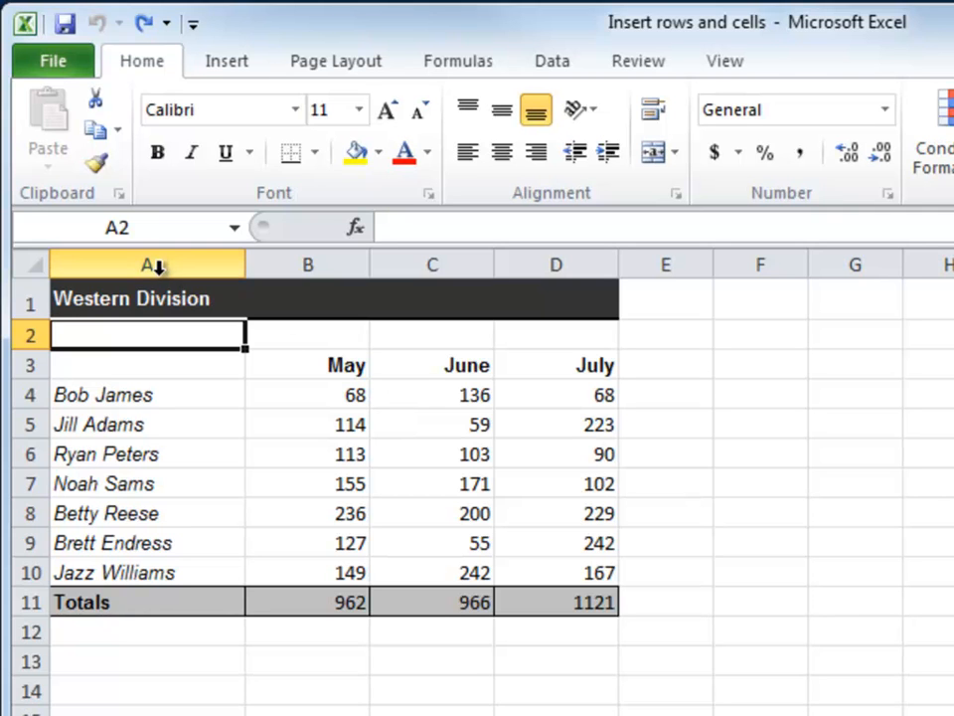
# Step: Select columns A through D and try to widen them together
pyautogui.moveTo(149, 263); pyautogui.dragTo(537, 269)
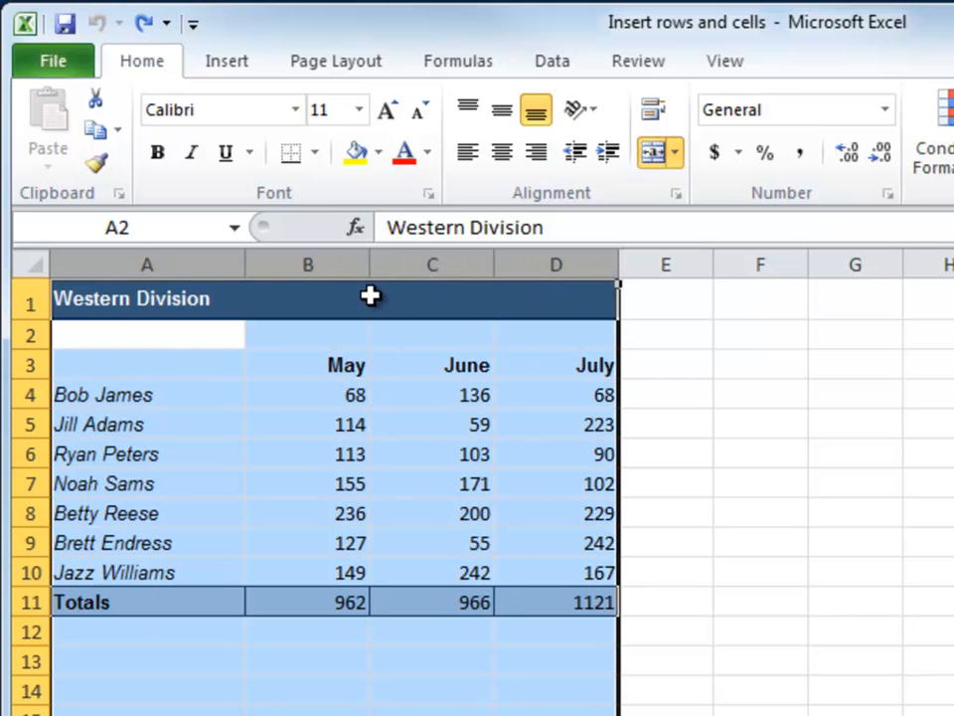
pyautogui.moveTo(370, 263); pyautogui.dragTo(541, 260)
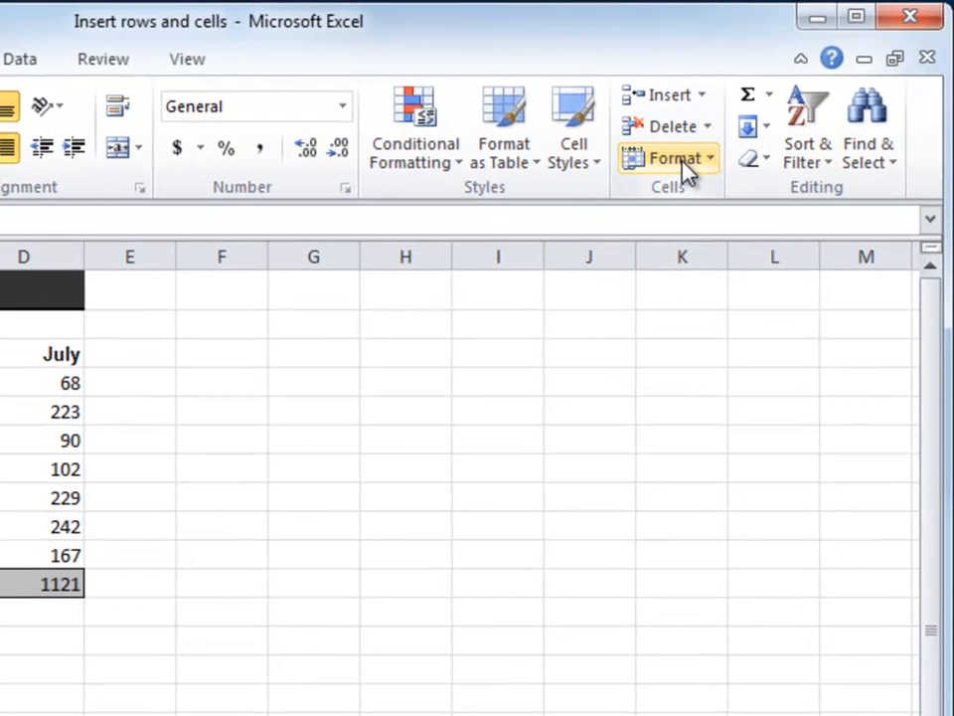
# Step: Set the width of the June column (column C) to exactly 30
pyautogui.click(682, 161)
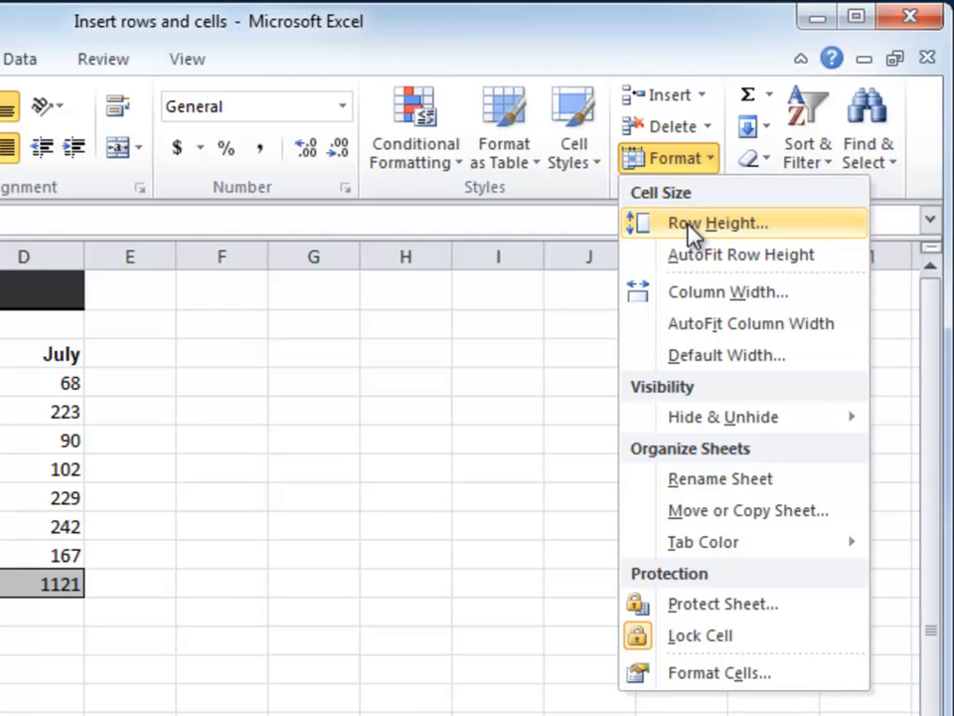
pyautogui.click(696, 294)
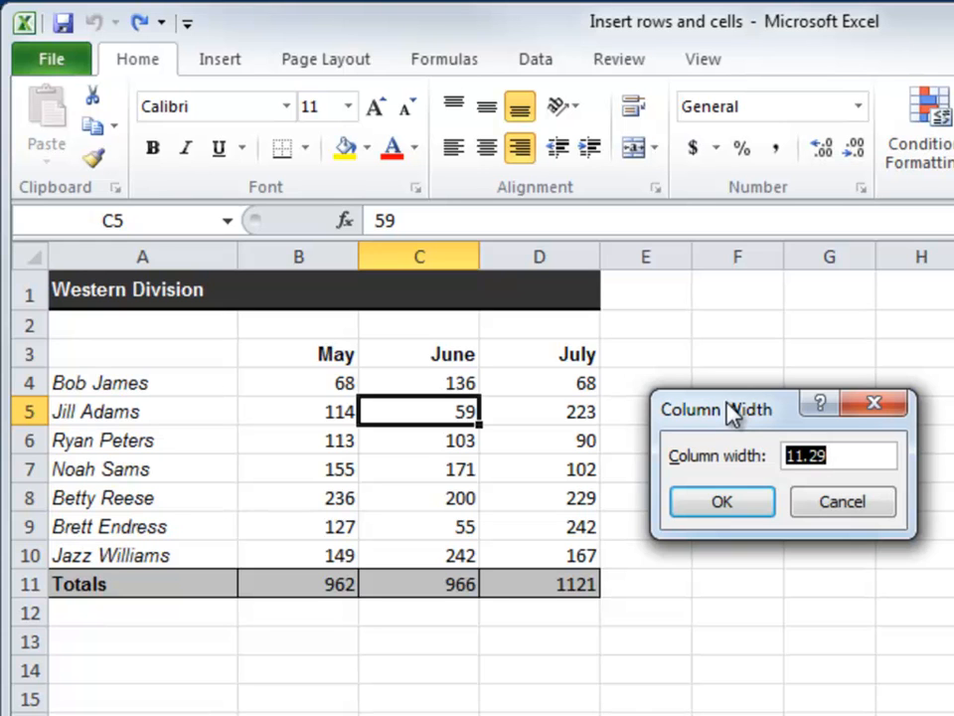
pyautogui.write('30')
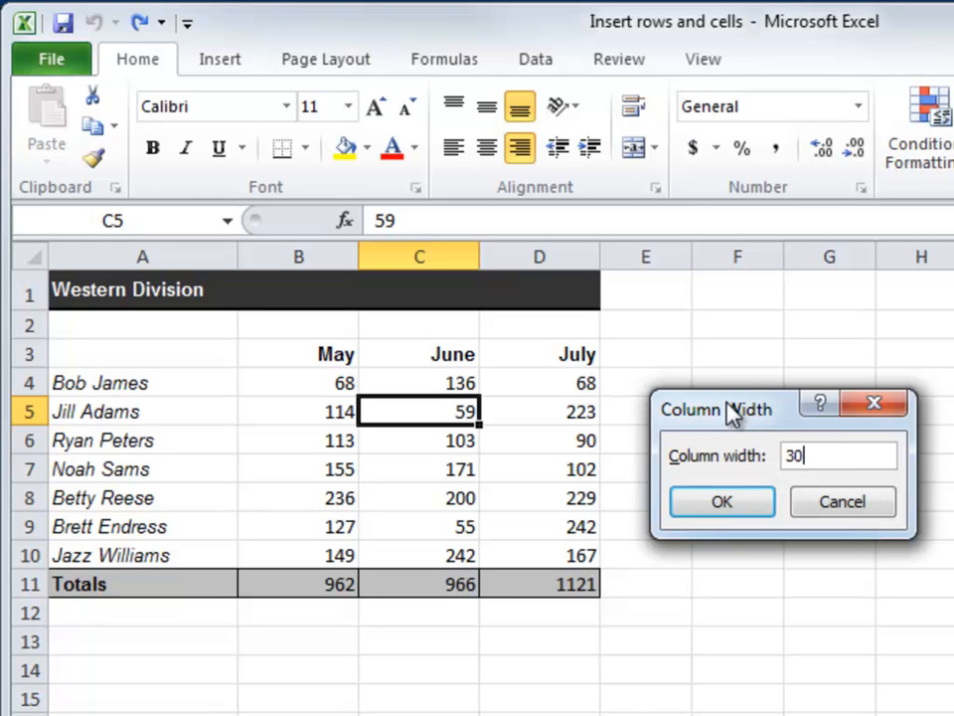
pyautogui.click(731, 502)
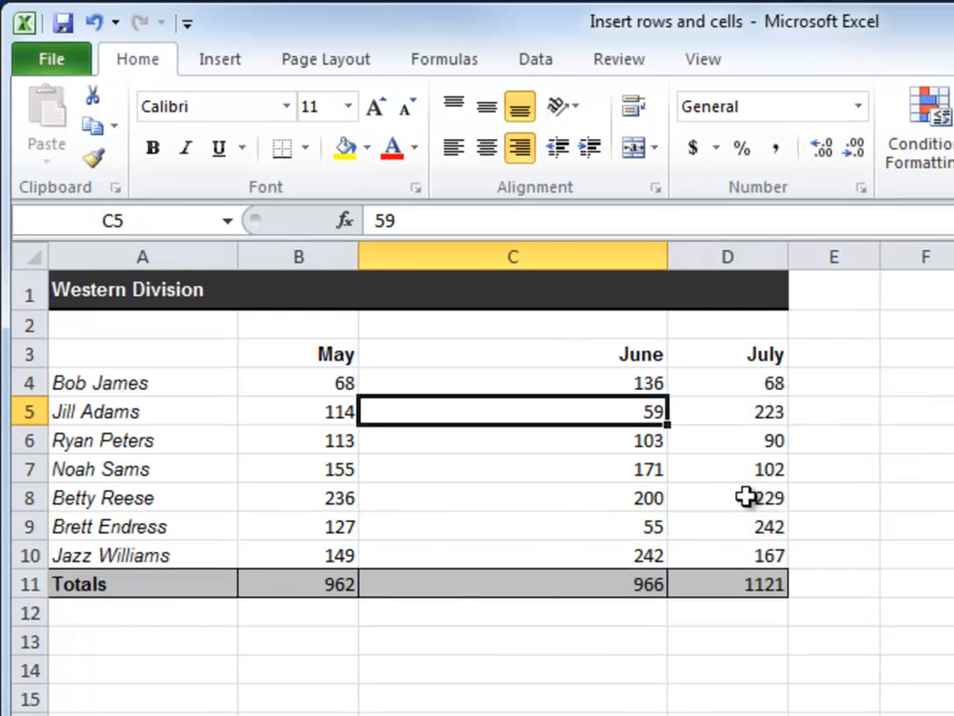
# Step: Set the width of column C to 12 and move the selection to C4
pyautogui.rightClick(543, 256)
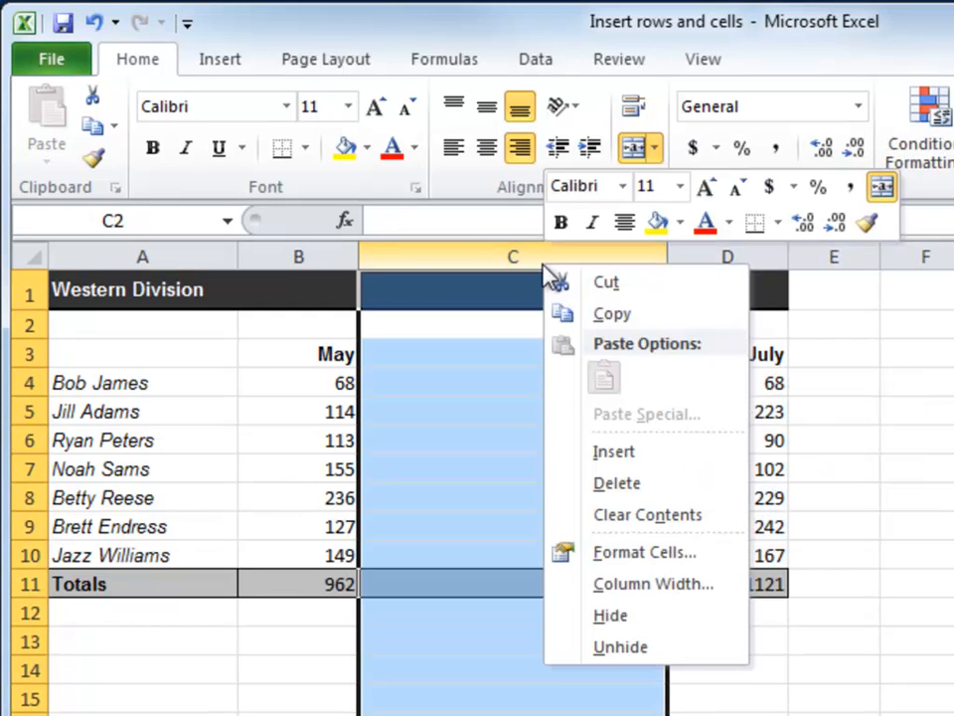
pyautogui.click(636, 585)
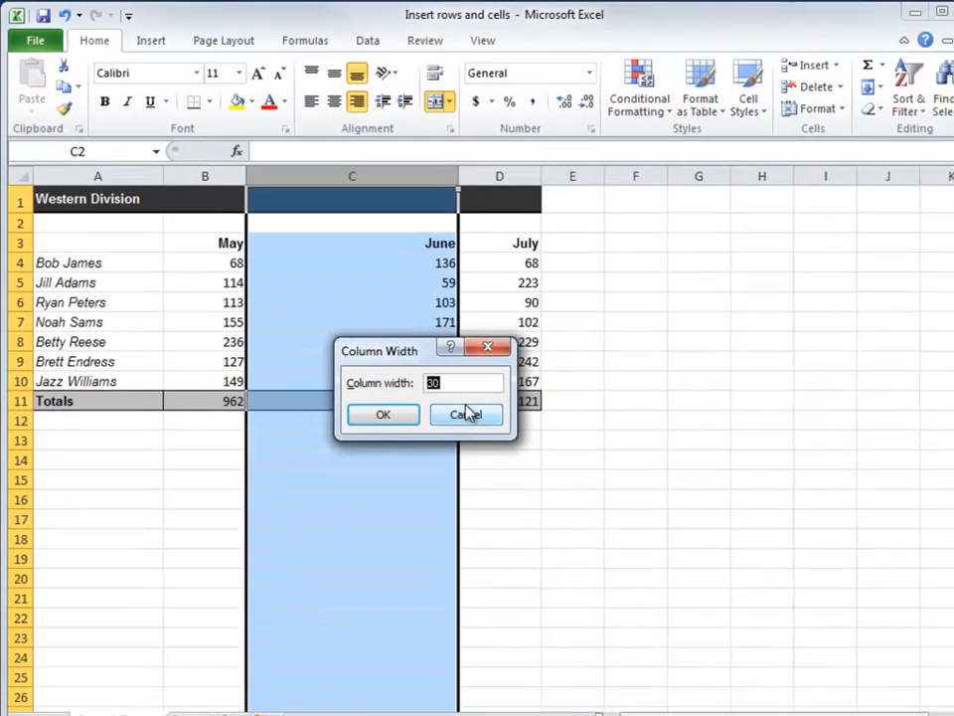
pyautogui.write('12')
pyautogui.click(359, 393)
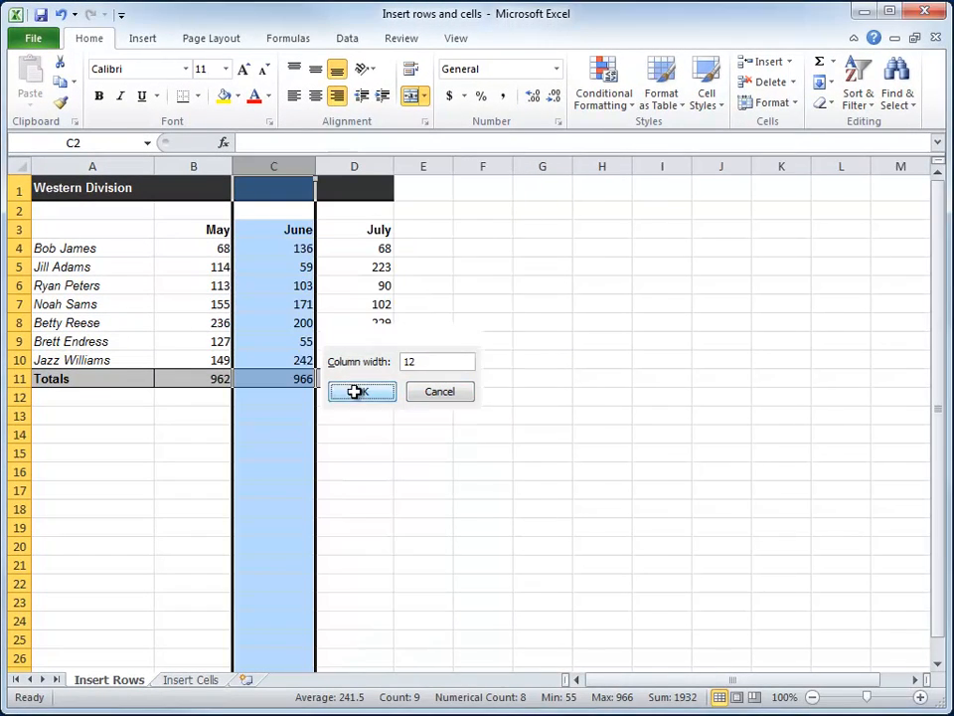
pyautogui.press('Down')
pyautogui.press('Down')
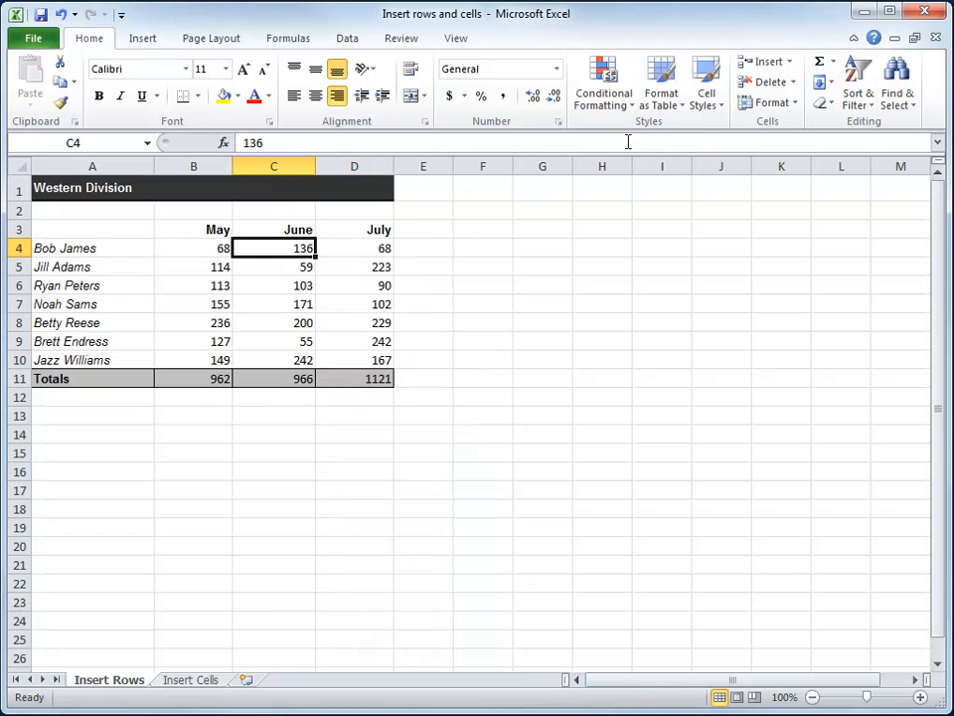
# Step: Set the standard column width of the Insert Rows sheet to 30
pyautogui.click(795, 105)
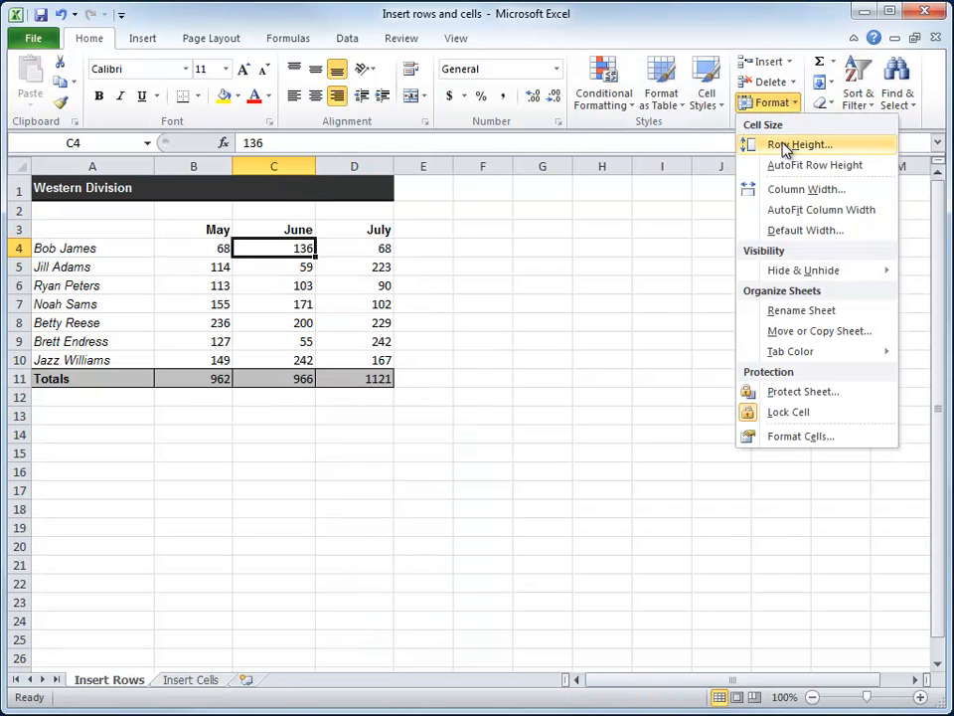
pyautogui.click(791, 231)
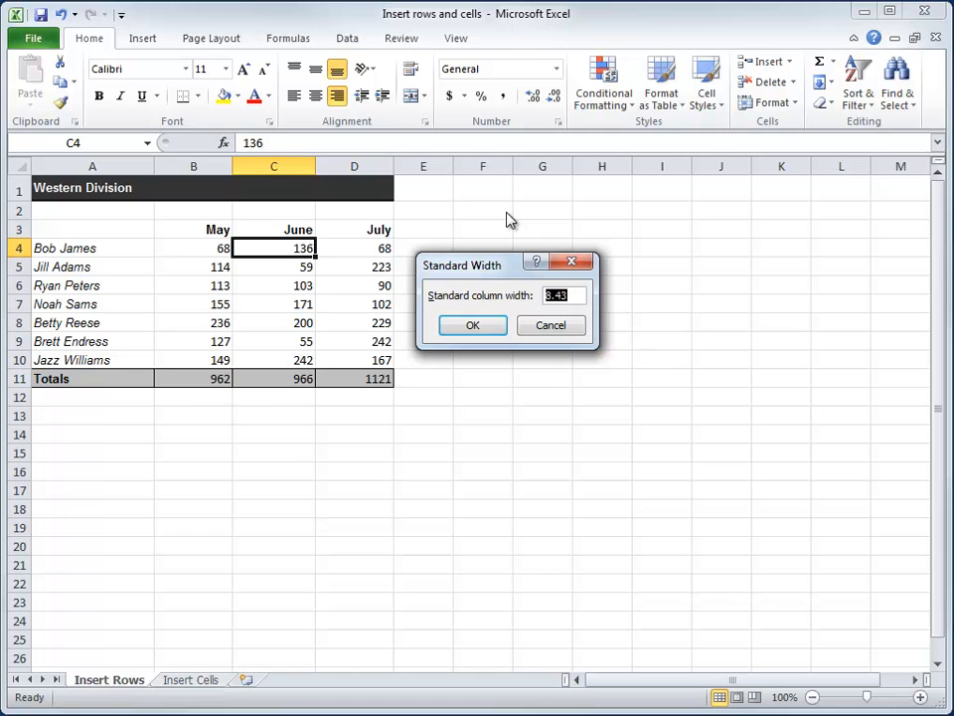
pyautogui.write('30')
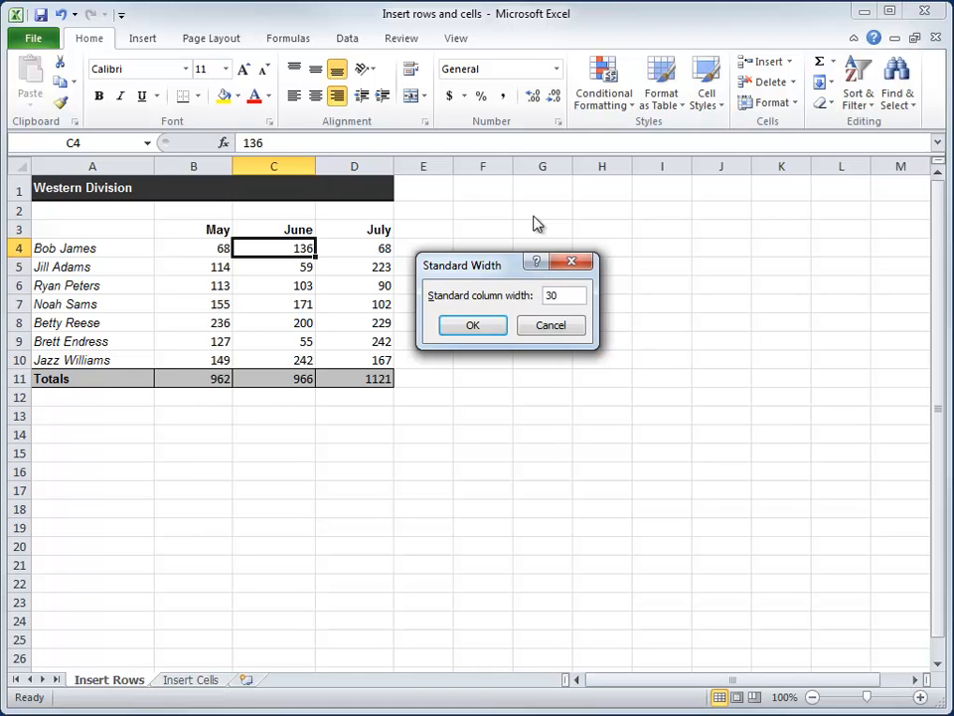
pyautogui.click(468, 325)
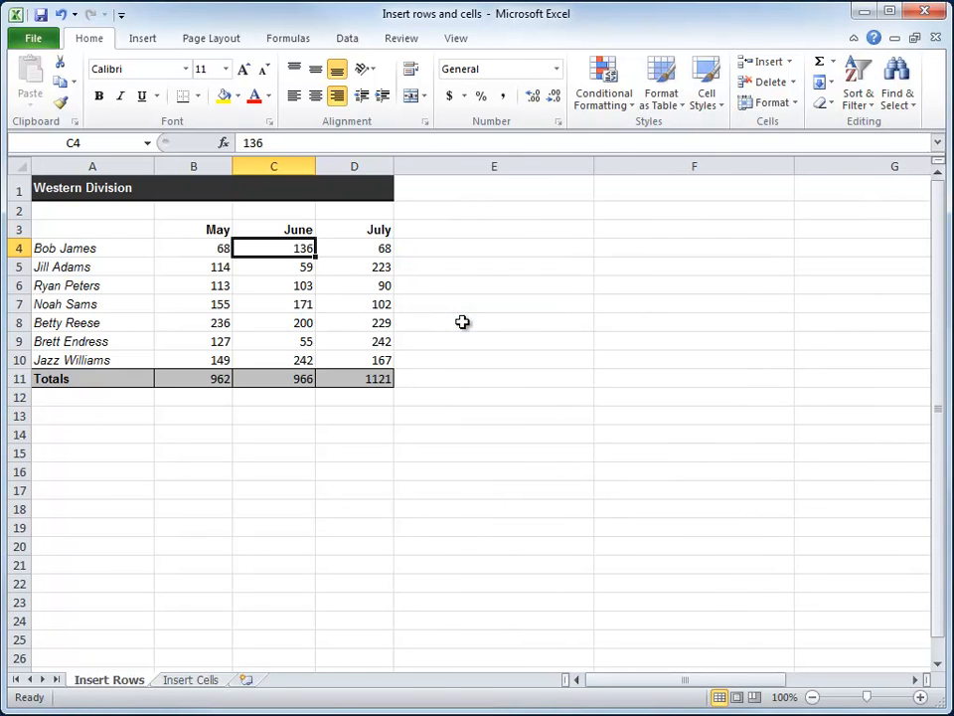
# Step: Examine the widths of the unused columns on the Insert Rows sheet and compare them with the Insert Cells sheet
pyautogui.click(915, 680)
pyautogui.moveTo(916, 680); pyautogui.dragTo(915, 684)
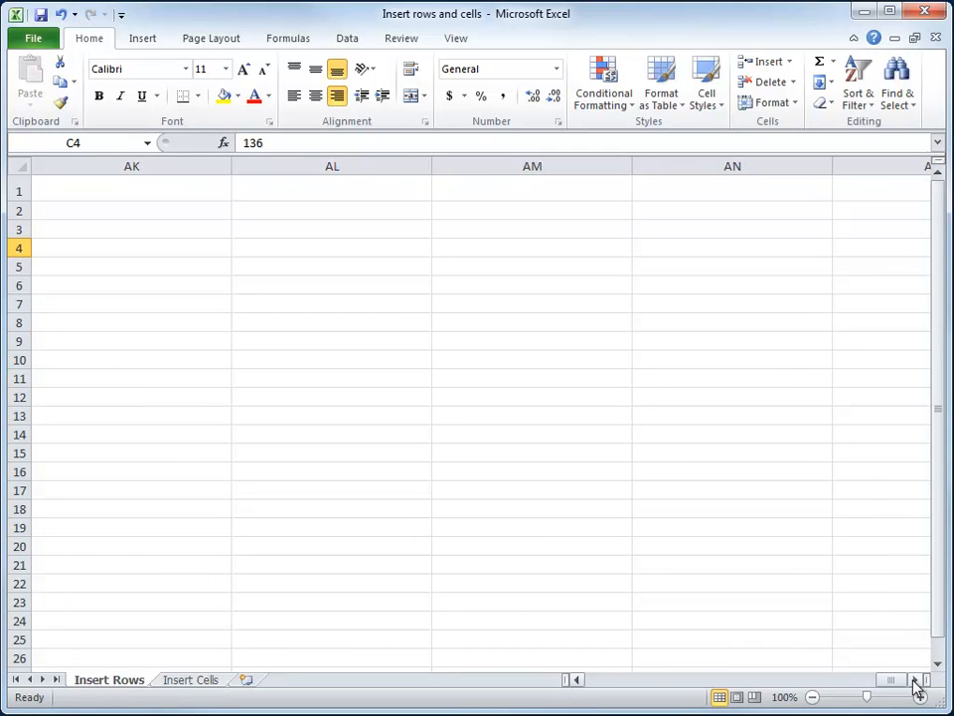
pyautogui.hotkey('ctrl', 'Home')
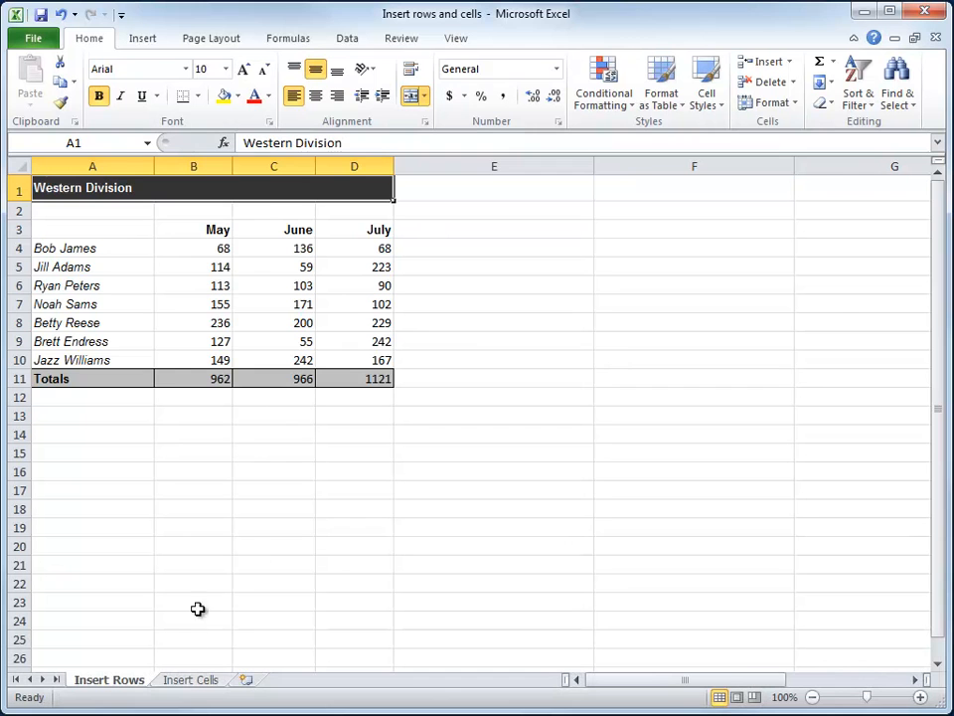
pyautogui.click(189, 682)
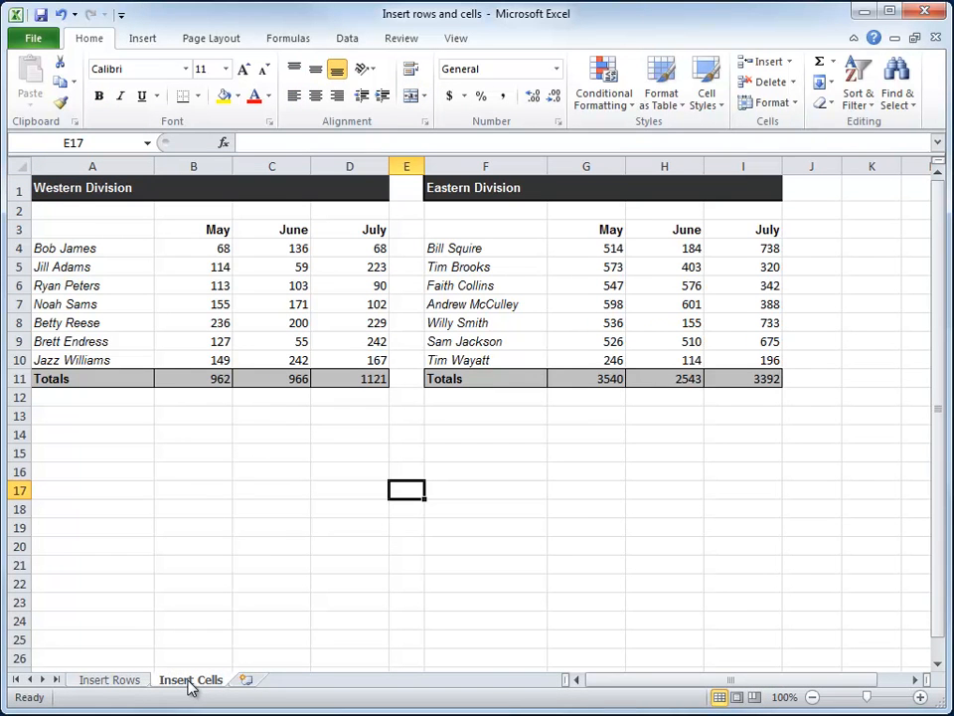
pyautogui.click(115, 680)
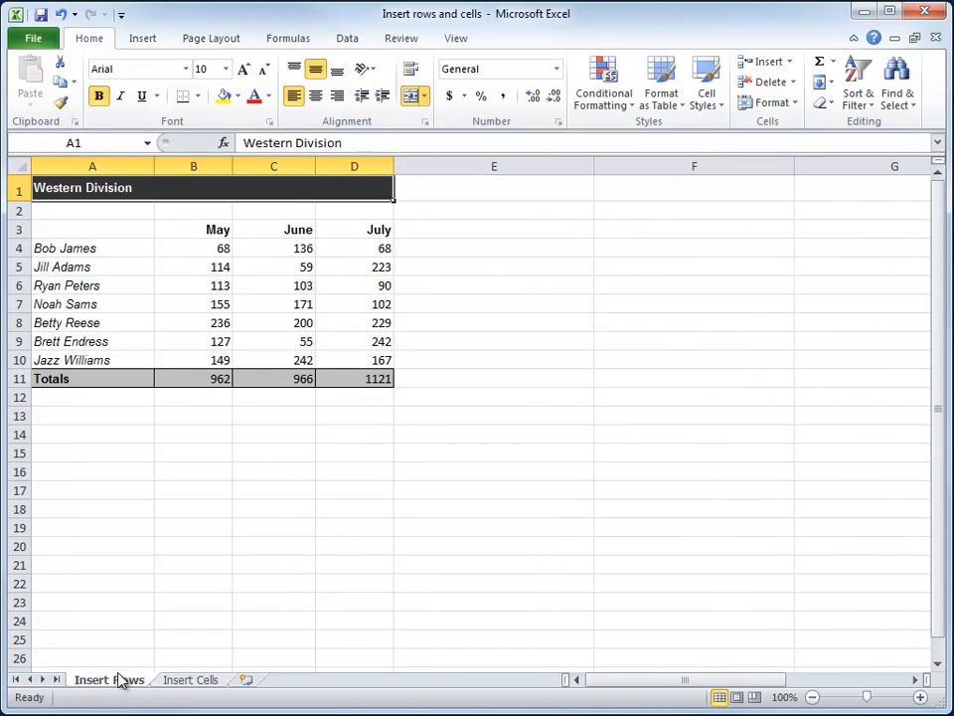
pyautogui.click(777, 105)
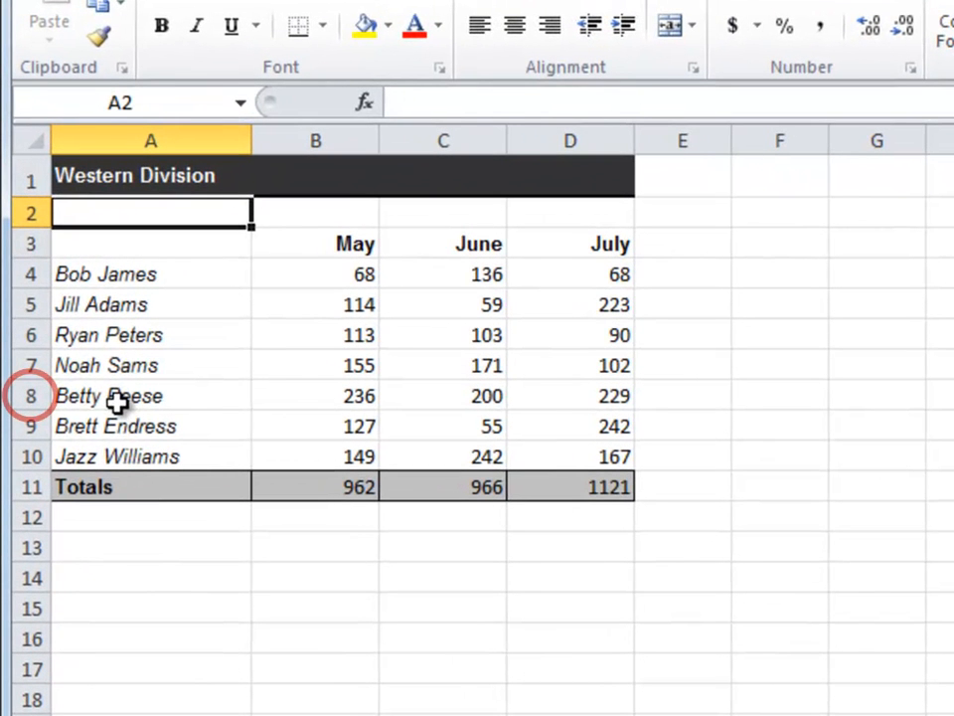
# Step: Insert one blank row above row 8 of the Western Division table and delete that blank row again
pyautogui.rightClick(22, 395)
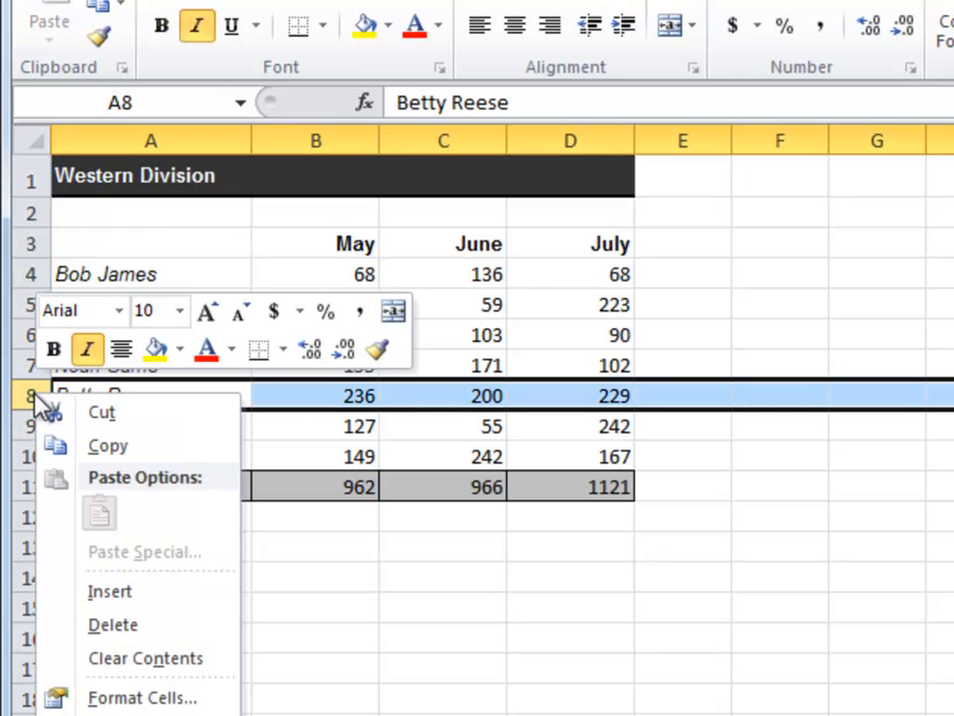
pyautogui.click(109, 593)
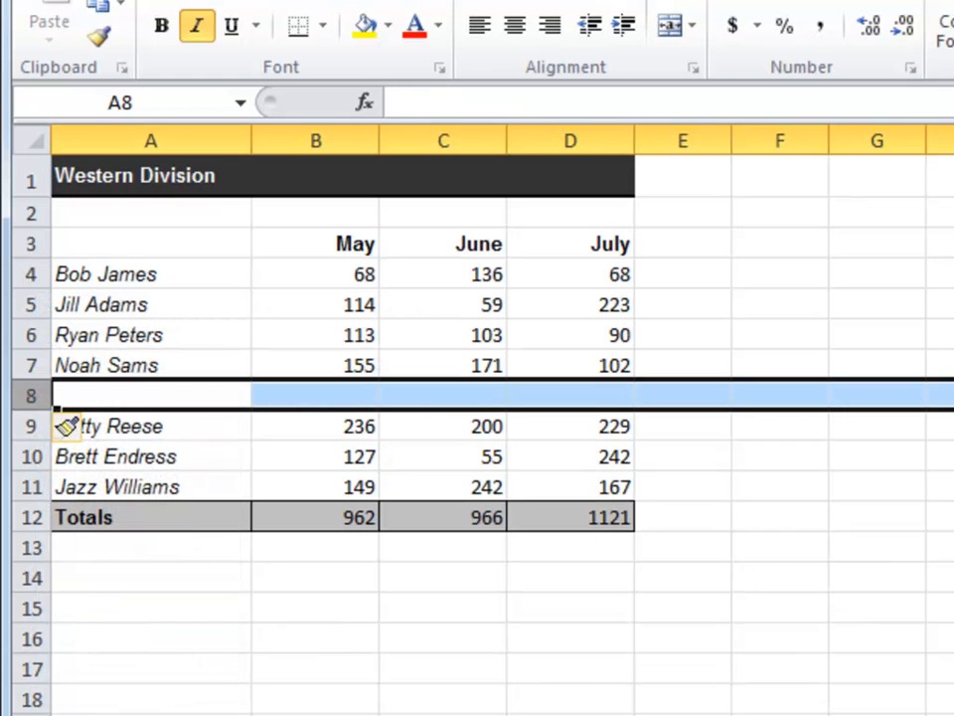
pyautogui.rightClick(31, 395)
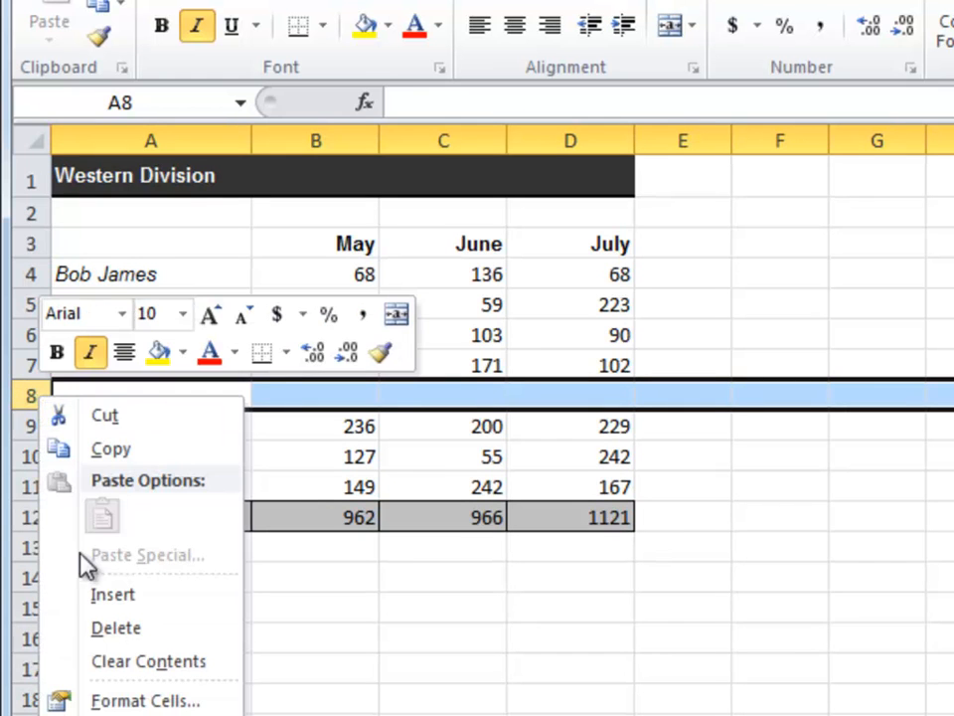
pyautogui.click(89, 629)
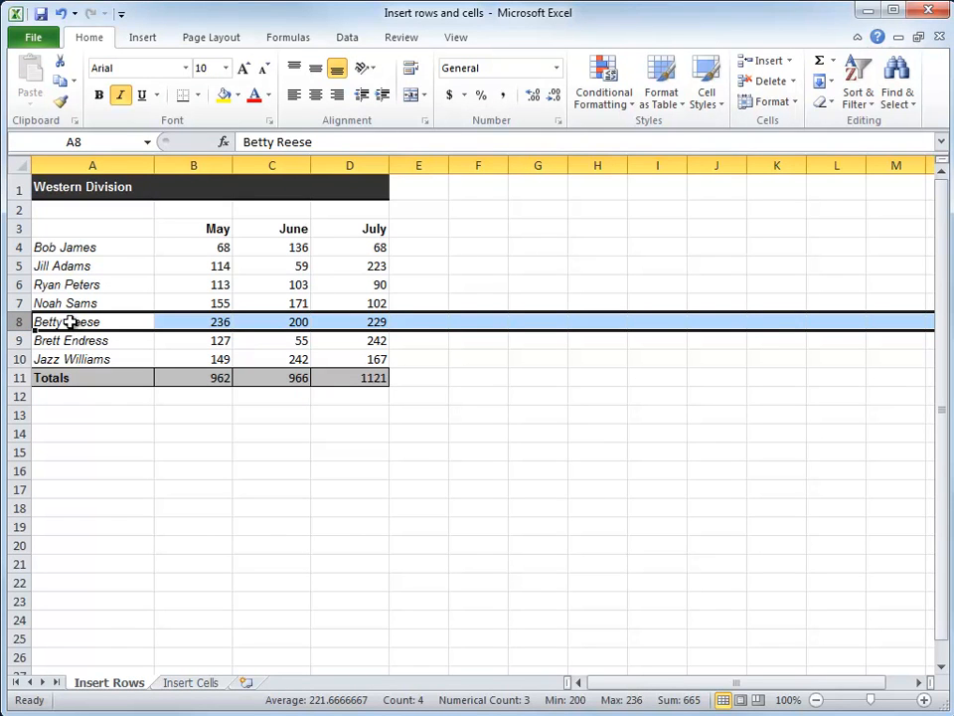
pyautogui.click(82, 322)
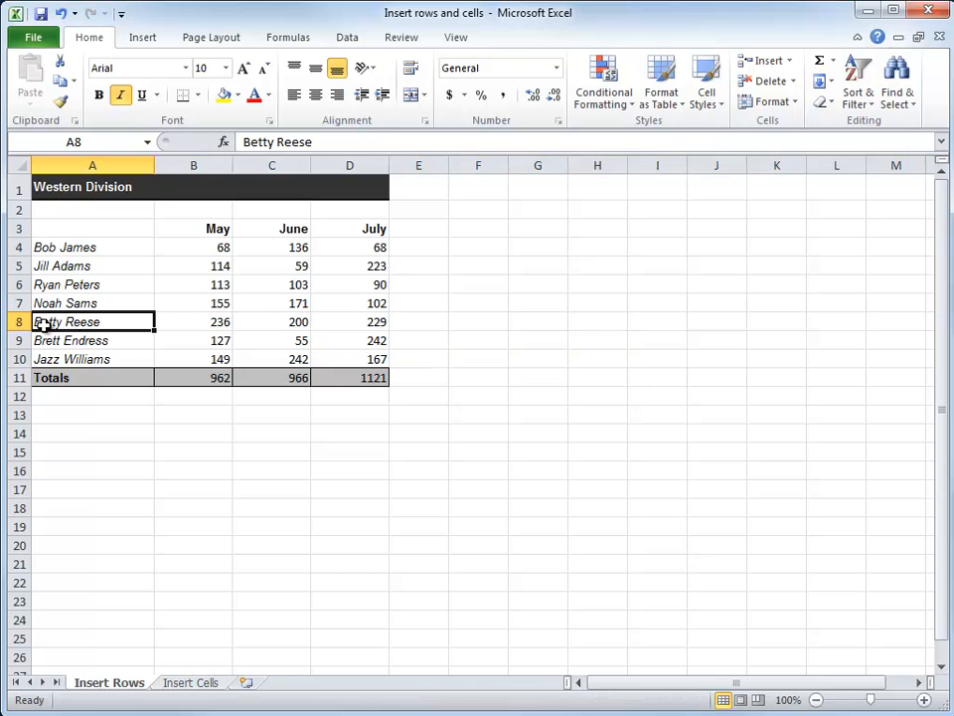
# Step: Insert three blank rows at once above row 8, using rows 8 to 10 as the selection
pyautogui.click(14, 322)
pyautogui.moveTo(14, 322); pyautogui.dragTo(15, 362)
pyautogui.rightClick(16, 340)
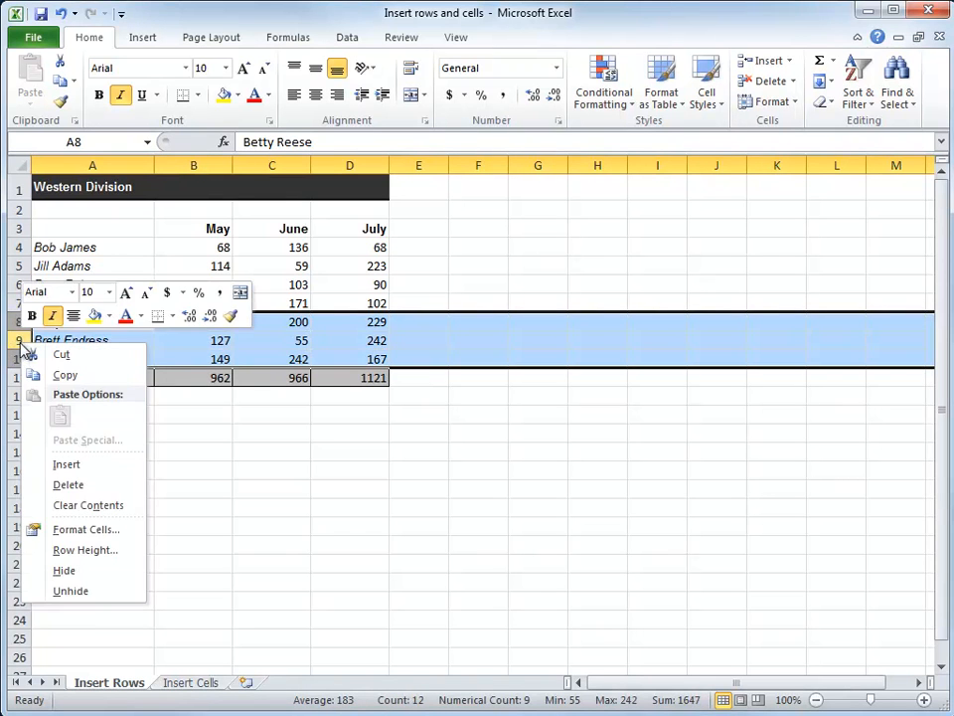
pyautogui.click(79, 464)
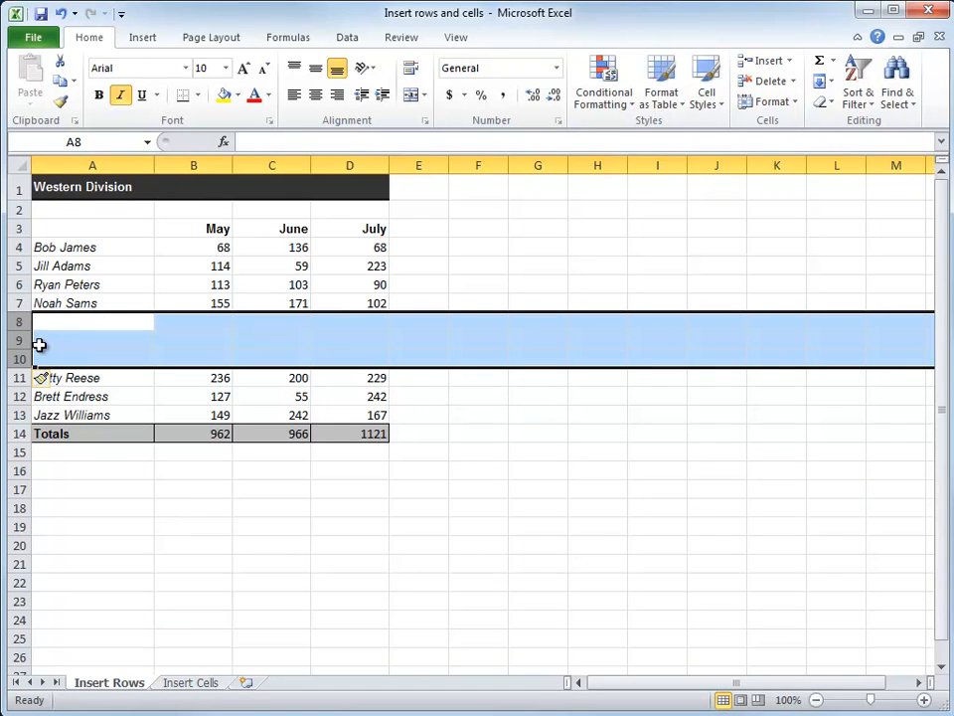
# Step: Delete the three blank rows 8 to 10 and select cell B8
pyautogui.rightClick(17, 340)
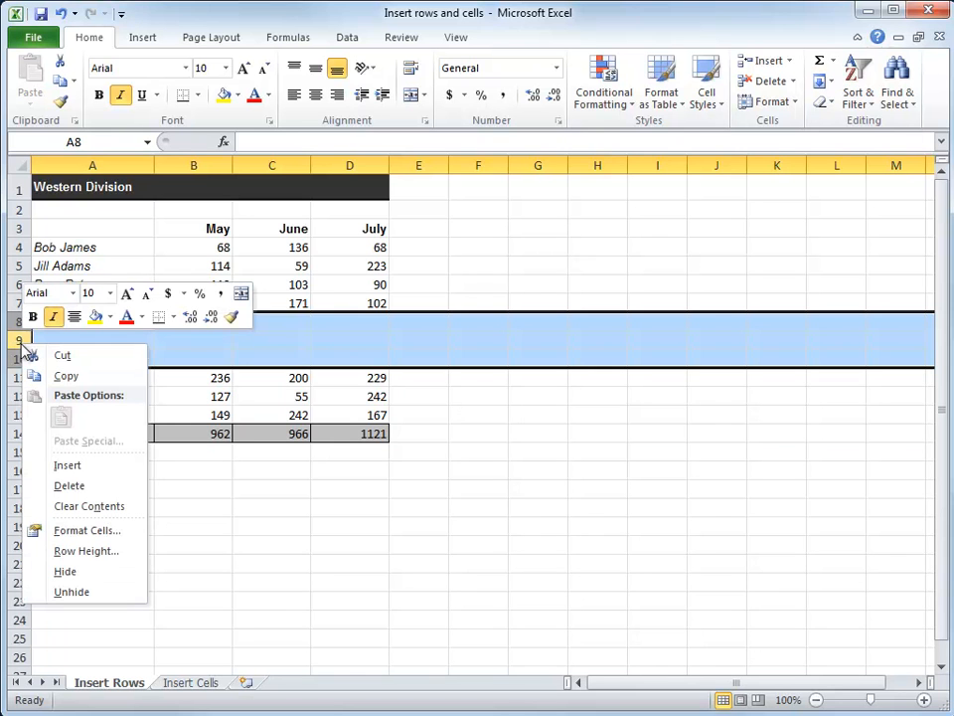
pyautogui.click(65, 486)
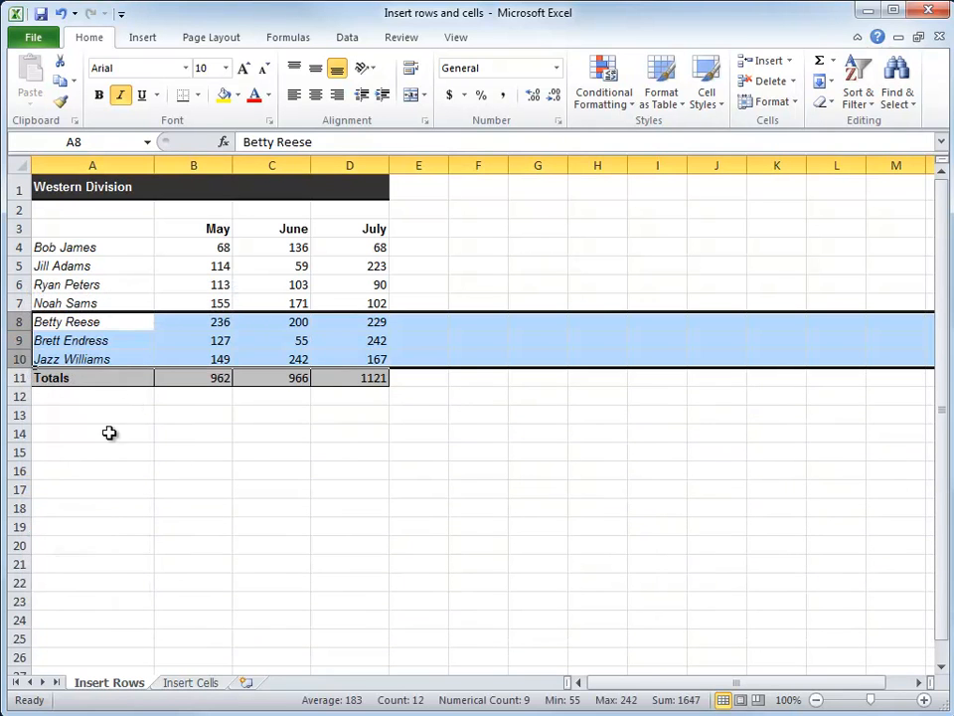
pyautogui.click(213, 321)
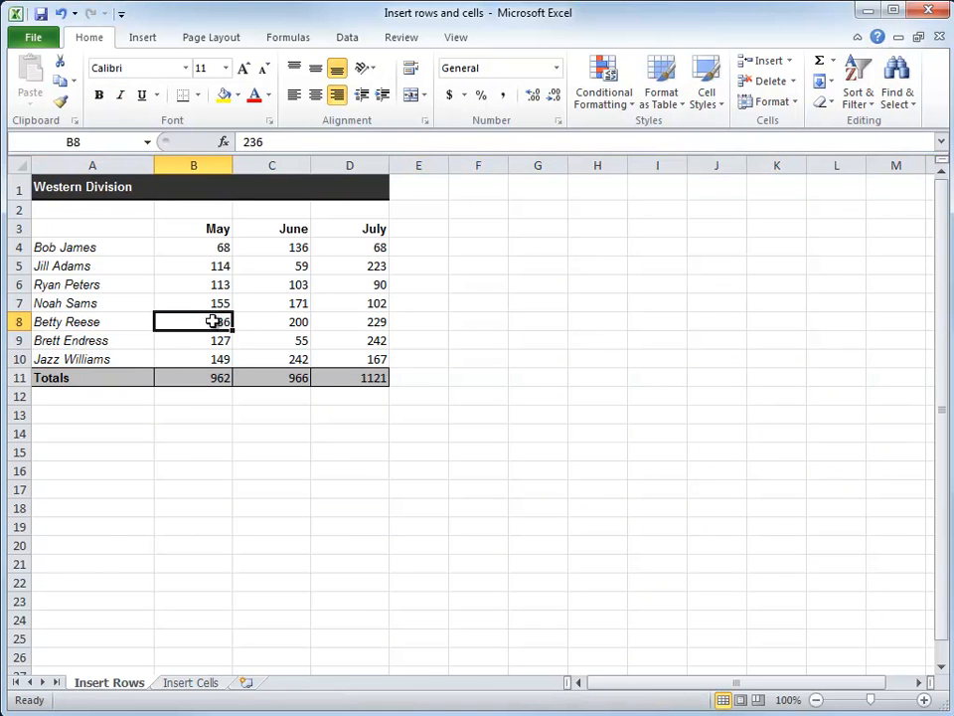
# Step: Insert a blank row above the fully selected row 8 with the Insert Cells command and delete it again
pyautogui.click(12, 321)
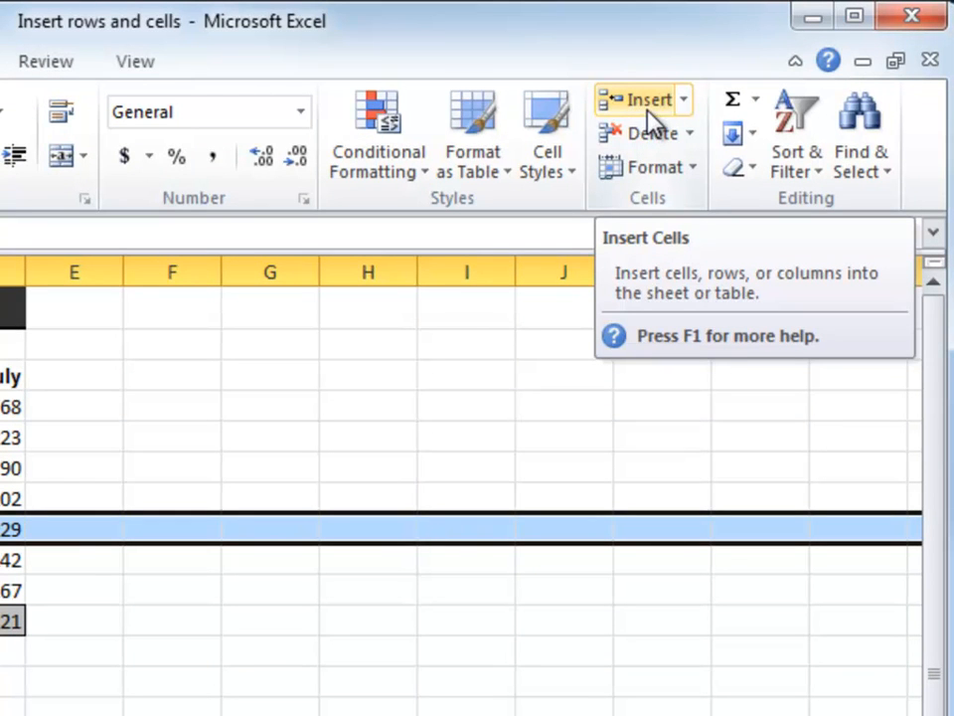
pyautogui.click(680, 105)
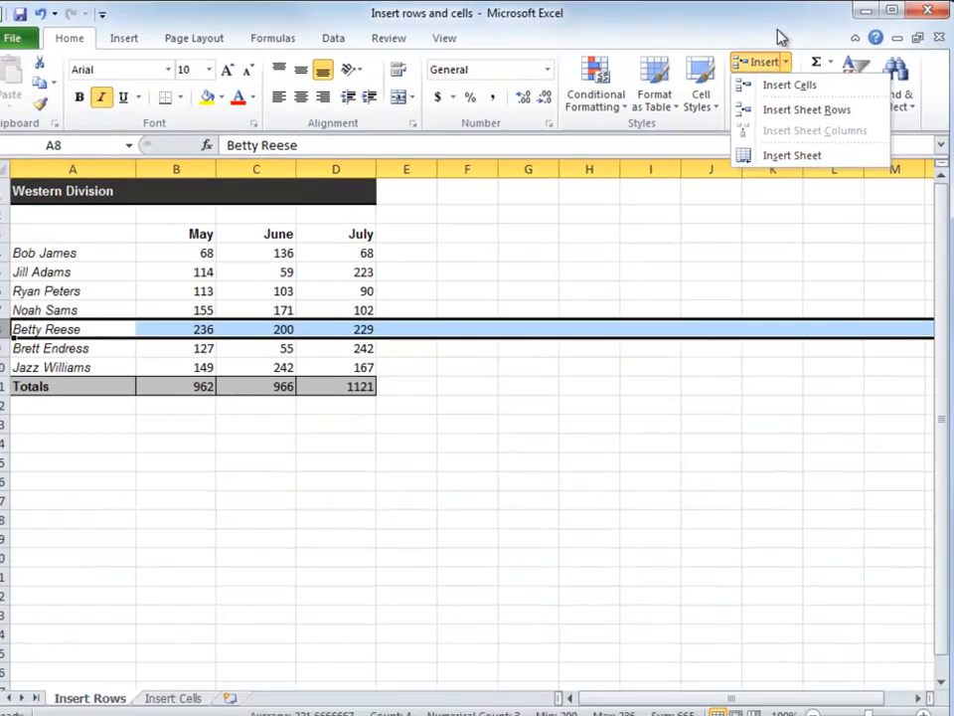
pyautogui.click(780, 32)
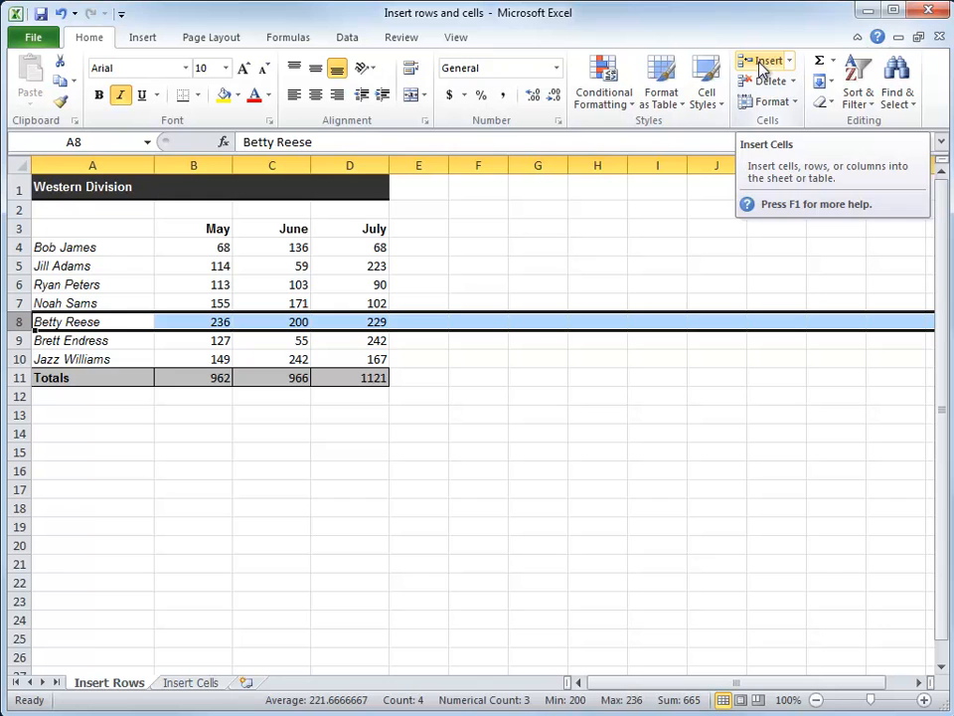
pyautogui.click(761, 64)
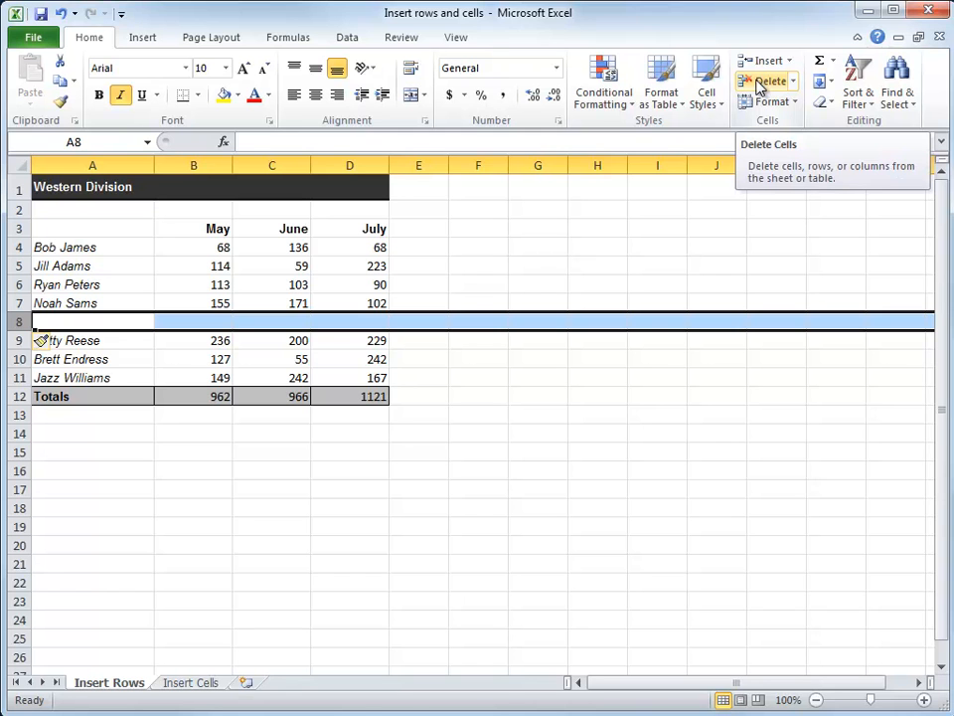
pyautogui.click(760, 87)
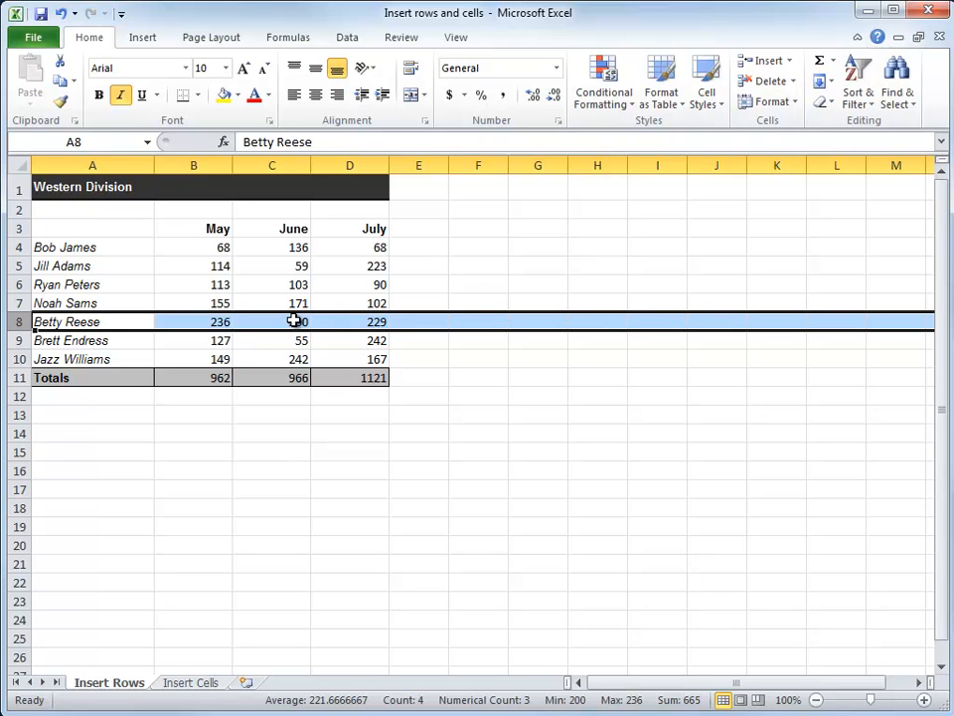
# Step: Insert an entire row above row 8 from cell G8, using the Entire row option
pyautogui.click(537, 324)
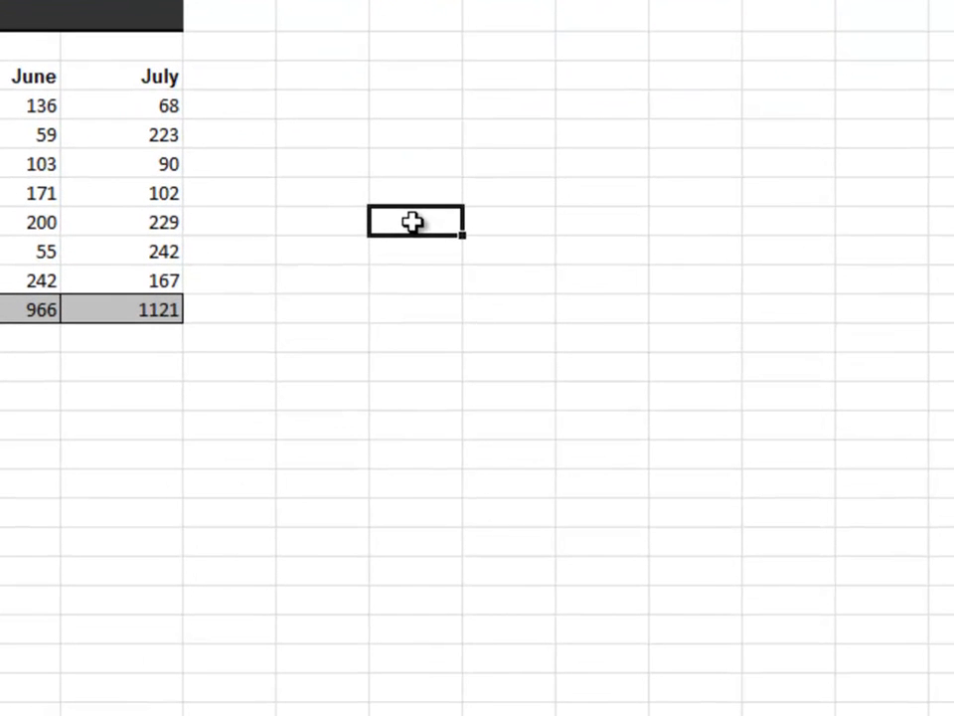
pyautogui.rightClick(411, 221)
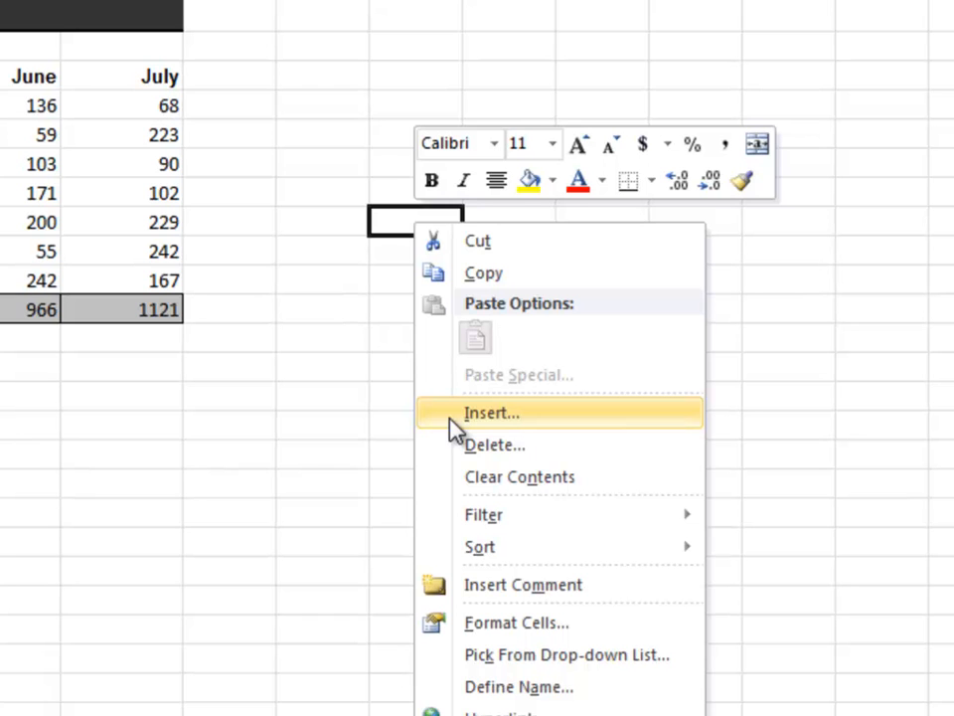
pyautogui.click(500, 422)
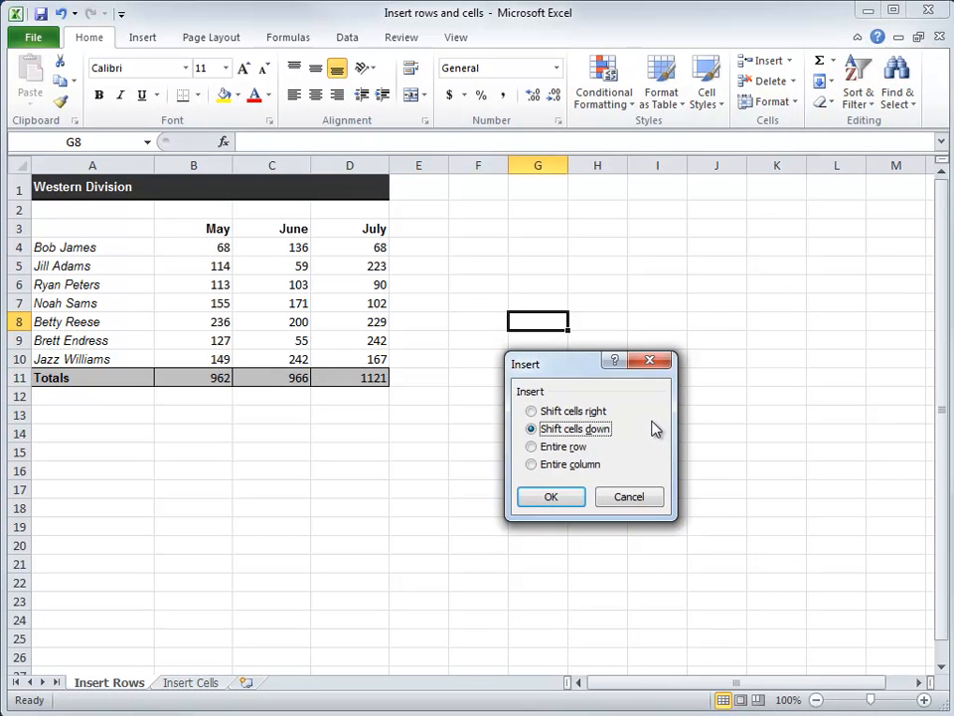
pyautogui.click(531, 446)
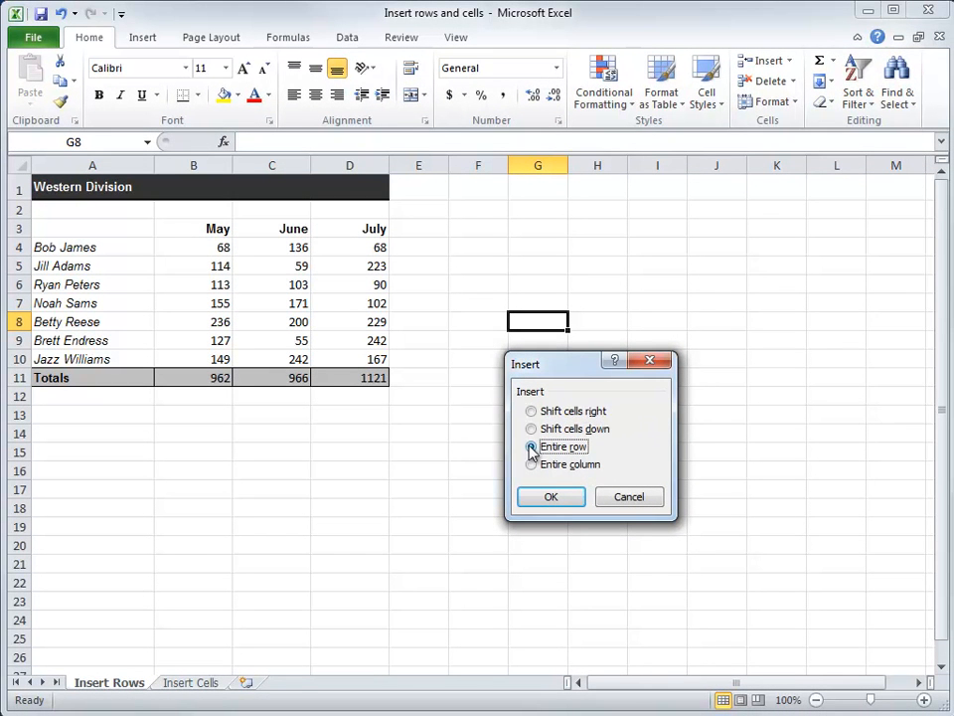
pyautogui.click(527, 497)
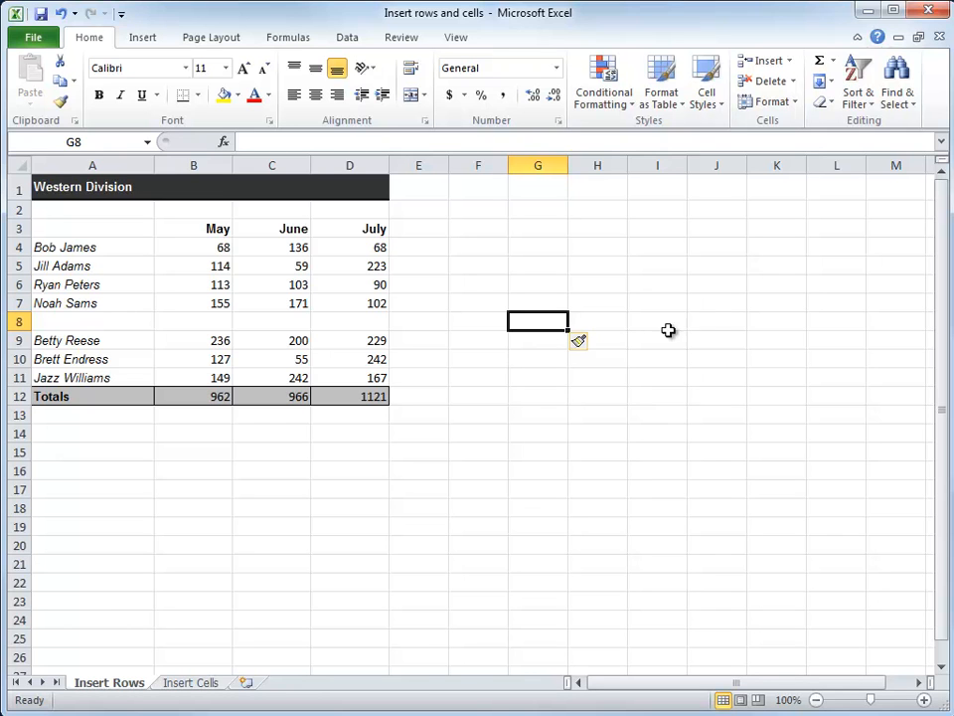
# Step: Delete the blank row 8 from cell H8, using the Entire row option
pyautogui.rightClick(605, 327)
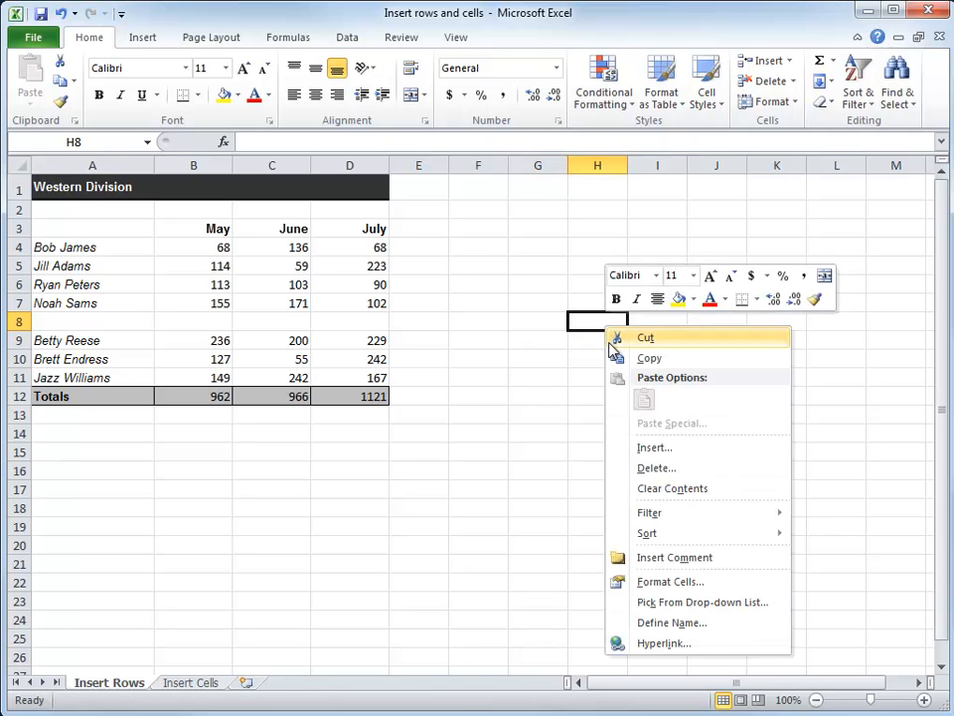
pyautogui.click(646, 469)
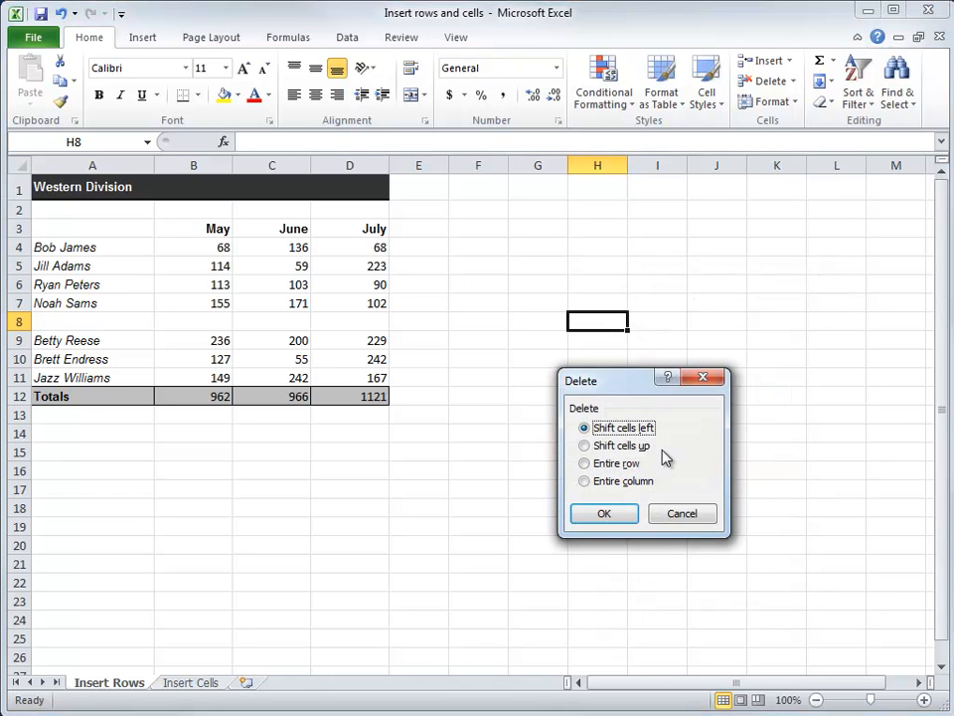
pyautogui.click(584, 464)
pyautogui.click(584, 510)
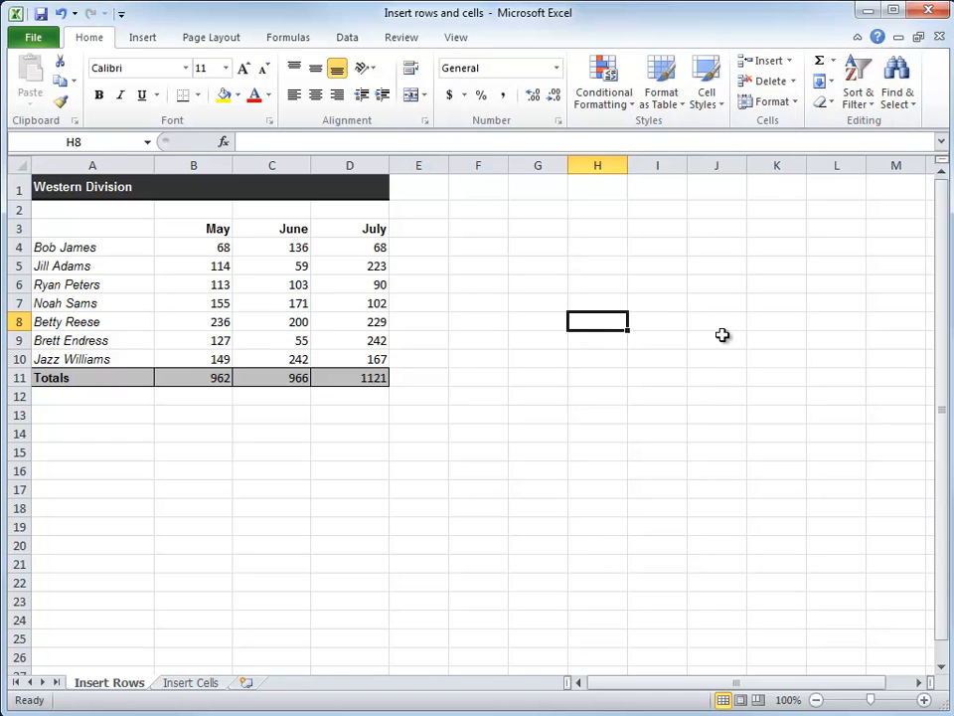
# Step: Insert a sheet row above row 8 from the selected cell H8 and delete that sheet row again
pyautogui.click(792, 68)
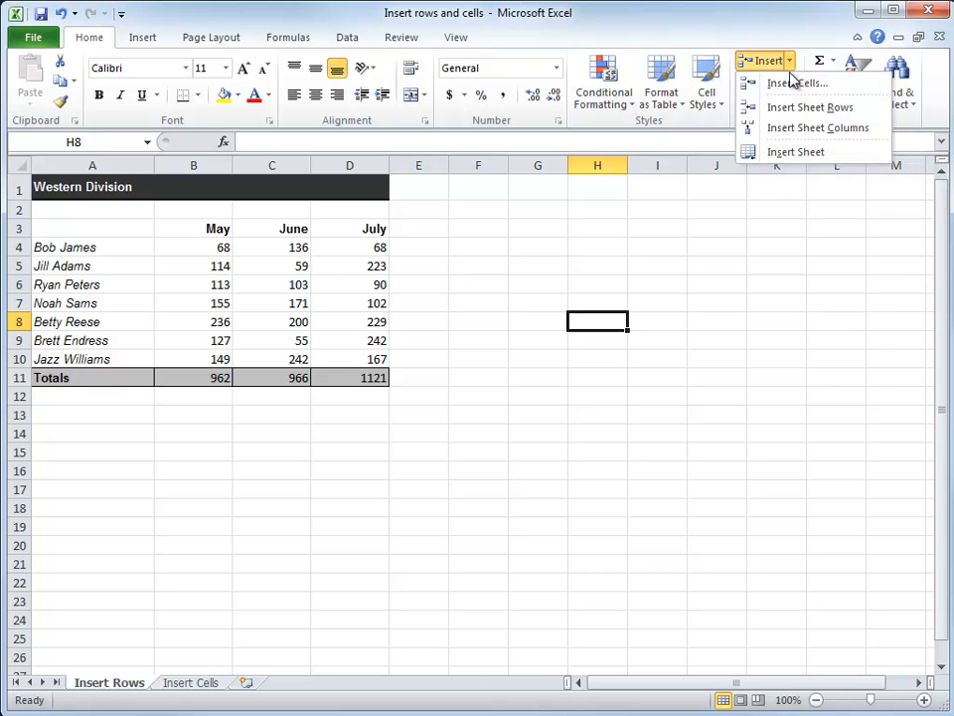
pyautogui.click(784, 107)
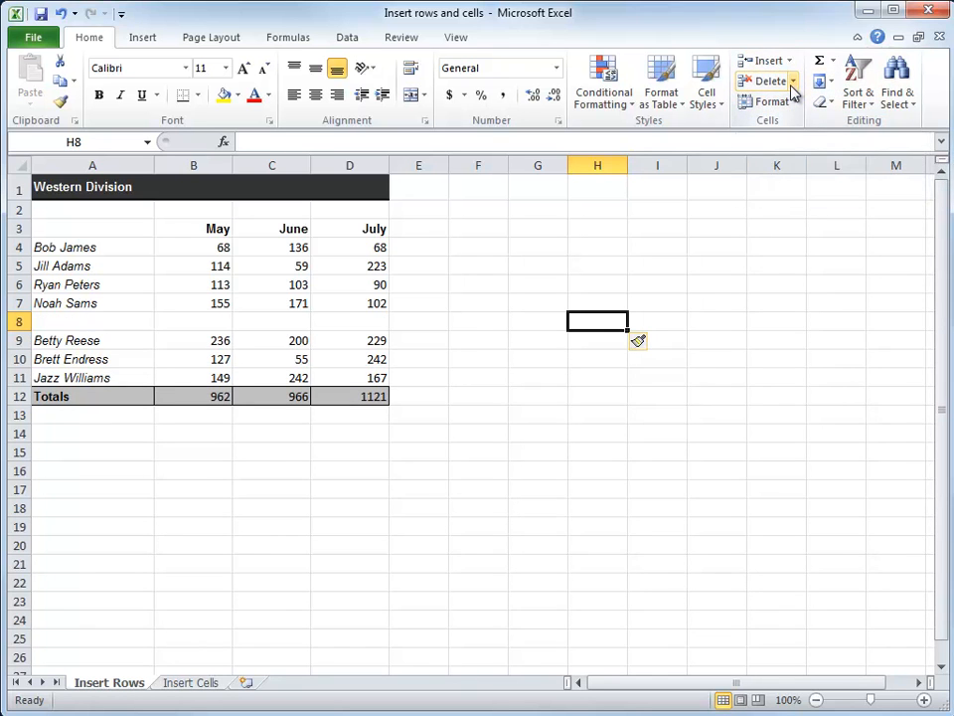
pyautogui.click(793, 84)
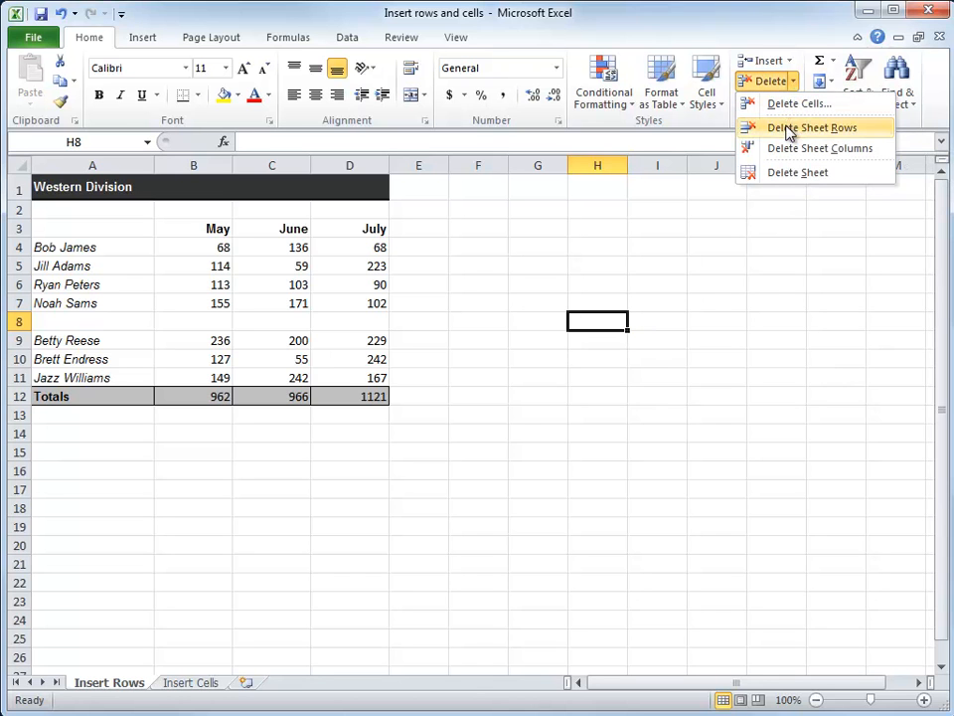
pyautogui.click(790, 128)
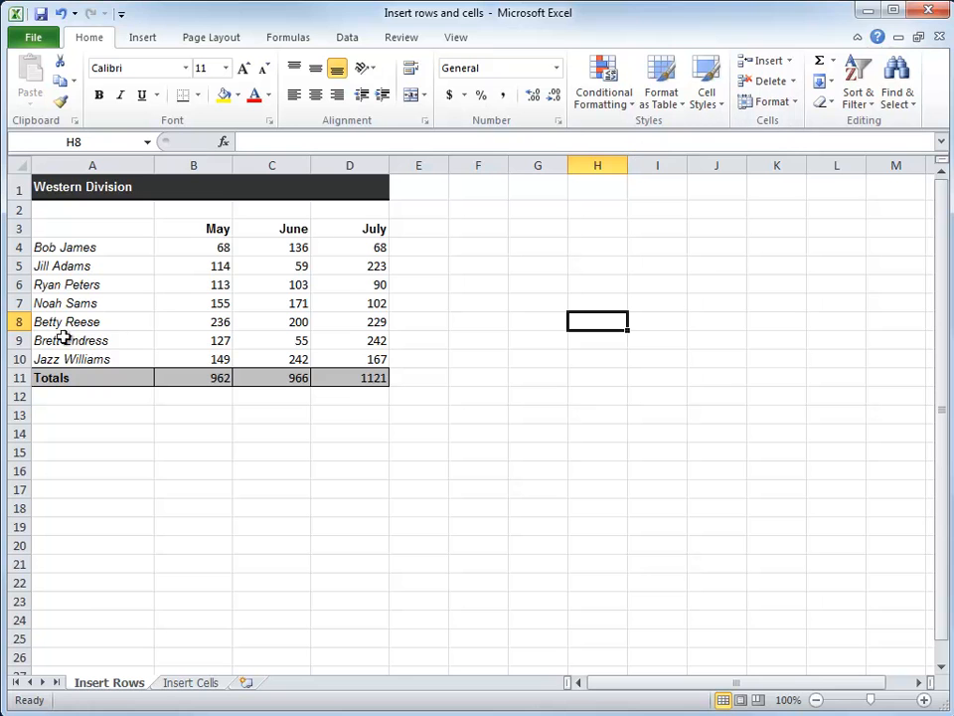
# Step: Insert a blank row between rows 7 and 8 with all of row 8 selected, and delete it before selecting cell E18
pyautogui.click(16, 321)
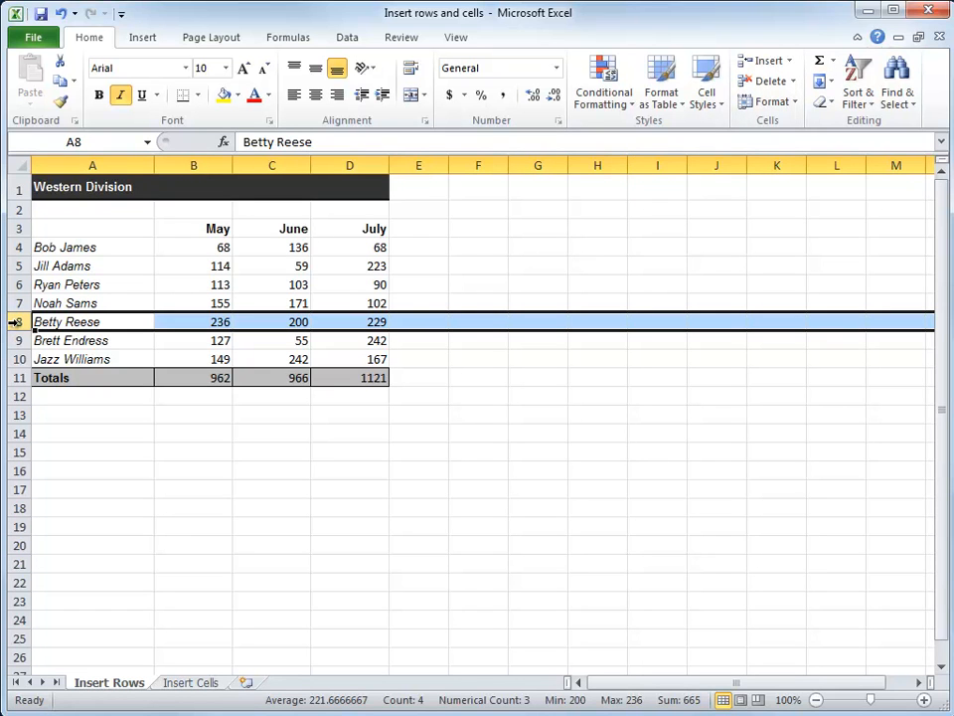
pyautogui.hotkey('ctrl', '+')
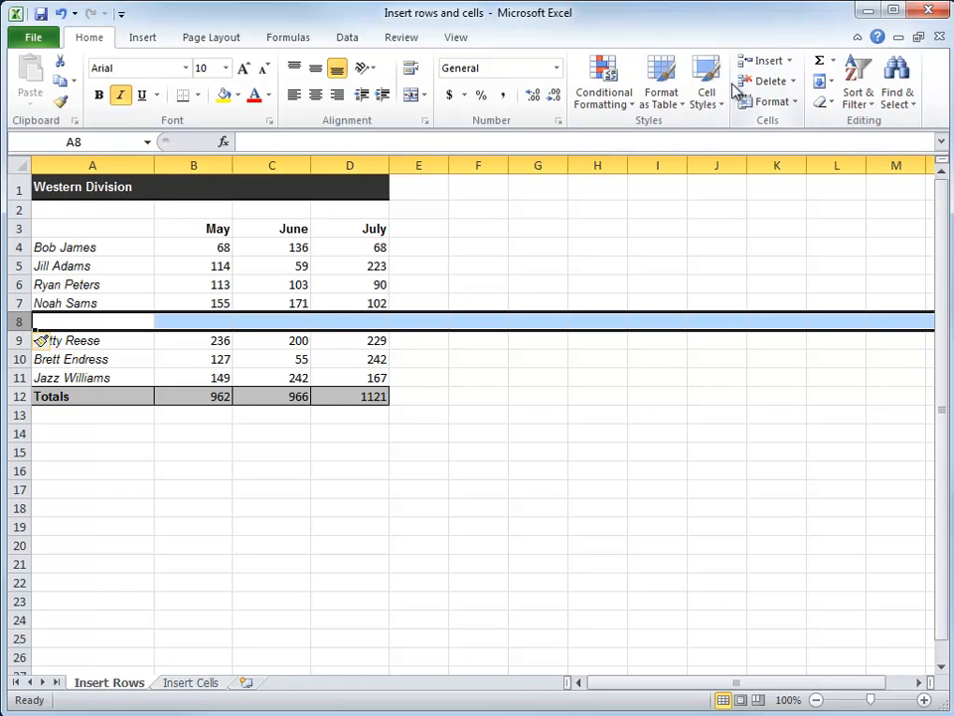
pyautogui.hotkey('ctrl', '-')
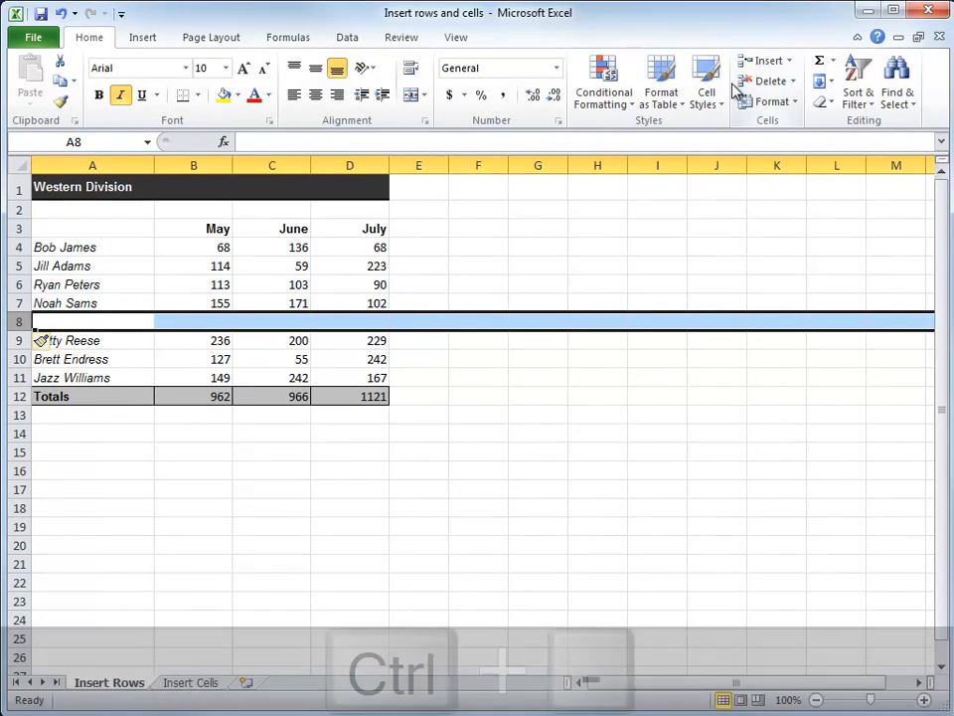
pyautogui.hotkey('ctrl', '-')
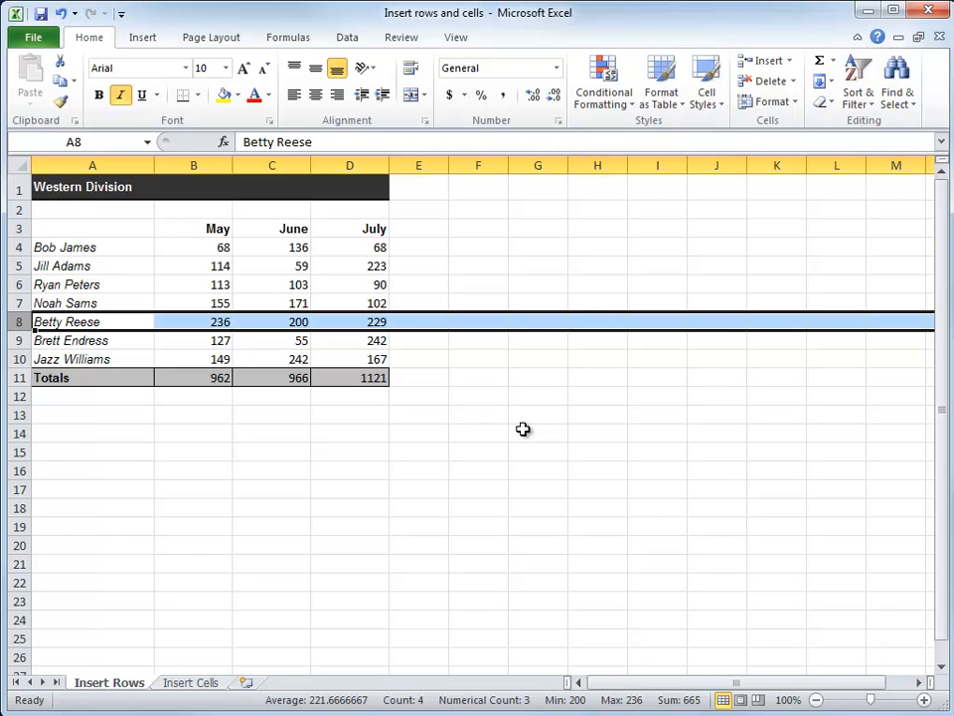
pyautogui.click(402, 505)
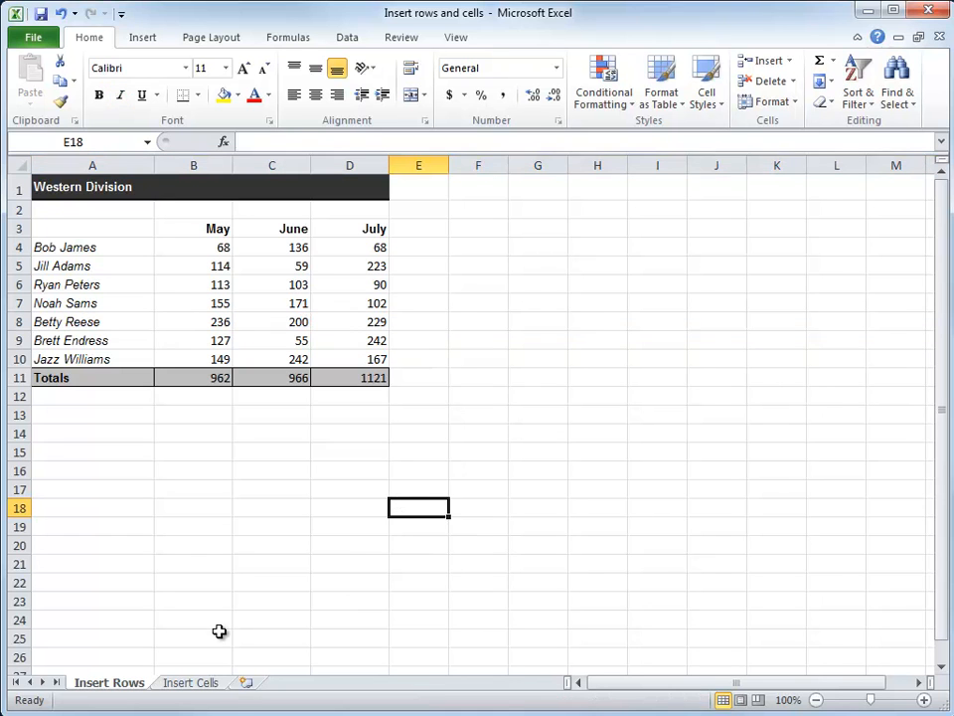
# Step: Switch to the Insert Cells sheet and examine the Eastern Division table F1:I11 beside the Western Division table
pyautogui.click(205, 686)
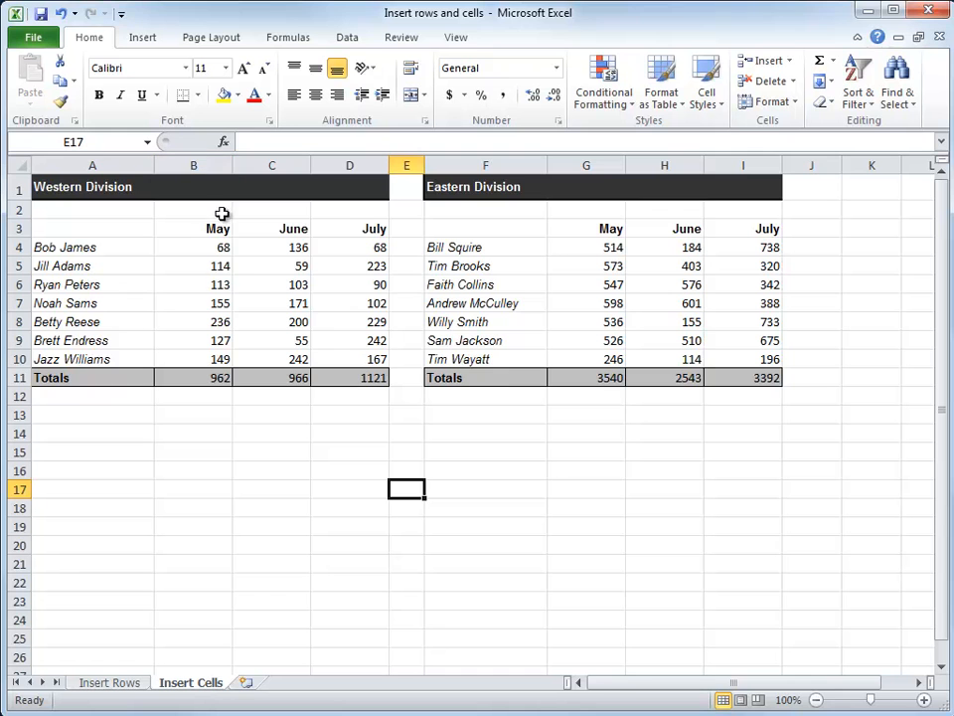
pyautogui.moveTo(483, 185); pyautogui.dragTo(588, 369)
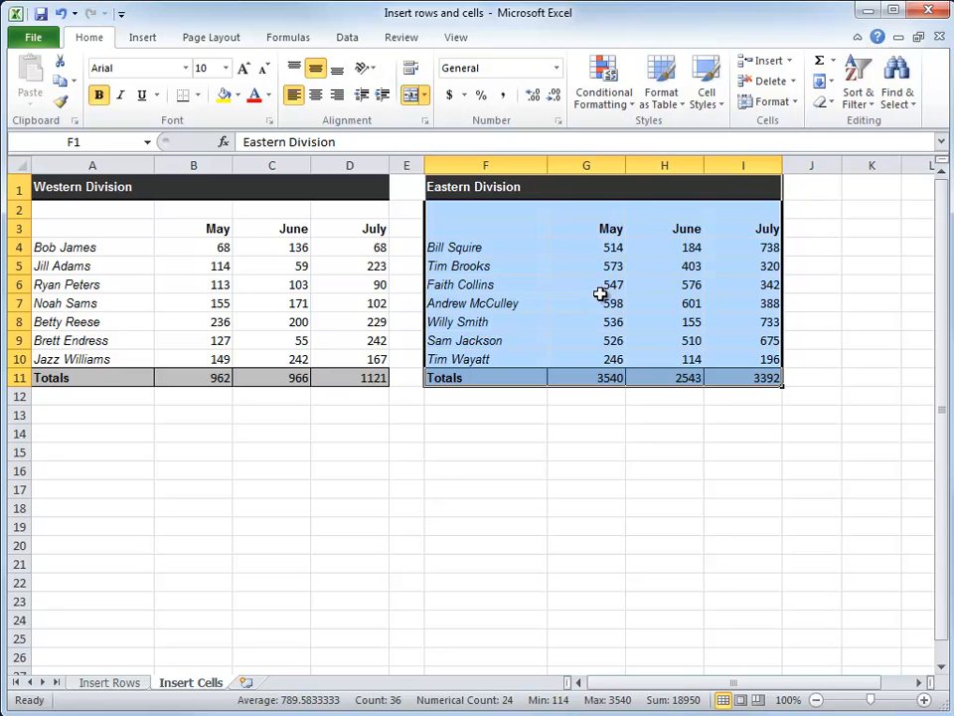
pyautogui.click(62, 323)
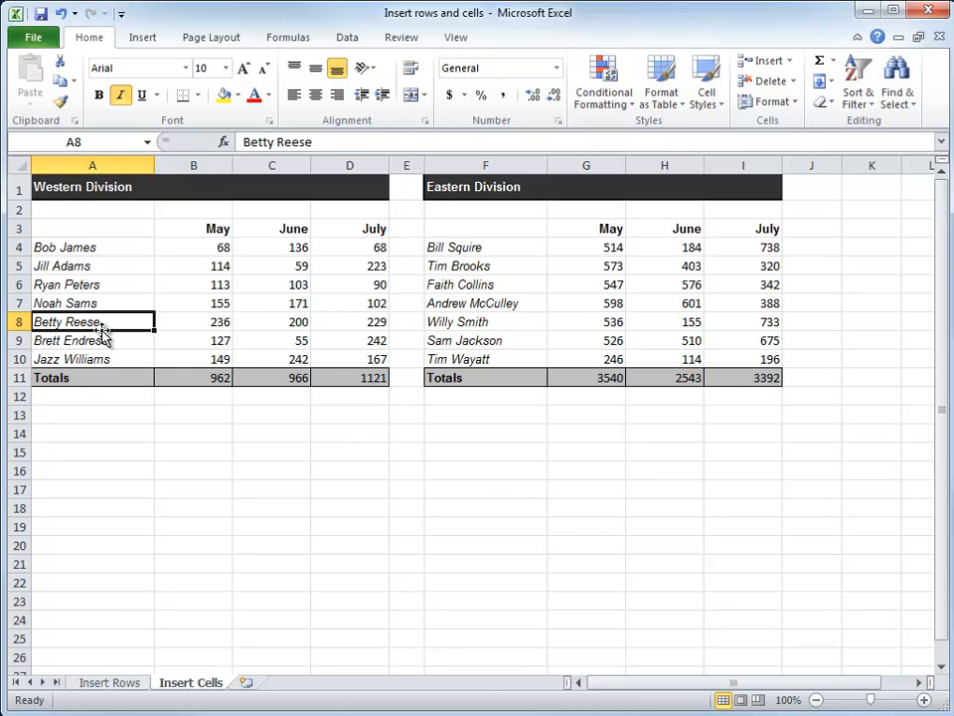
# Step: Try inserting a whole blank row above row 8 across both division tables, and undo that insertion
pyautogui.rightClick(18, 321)
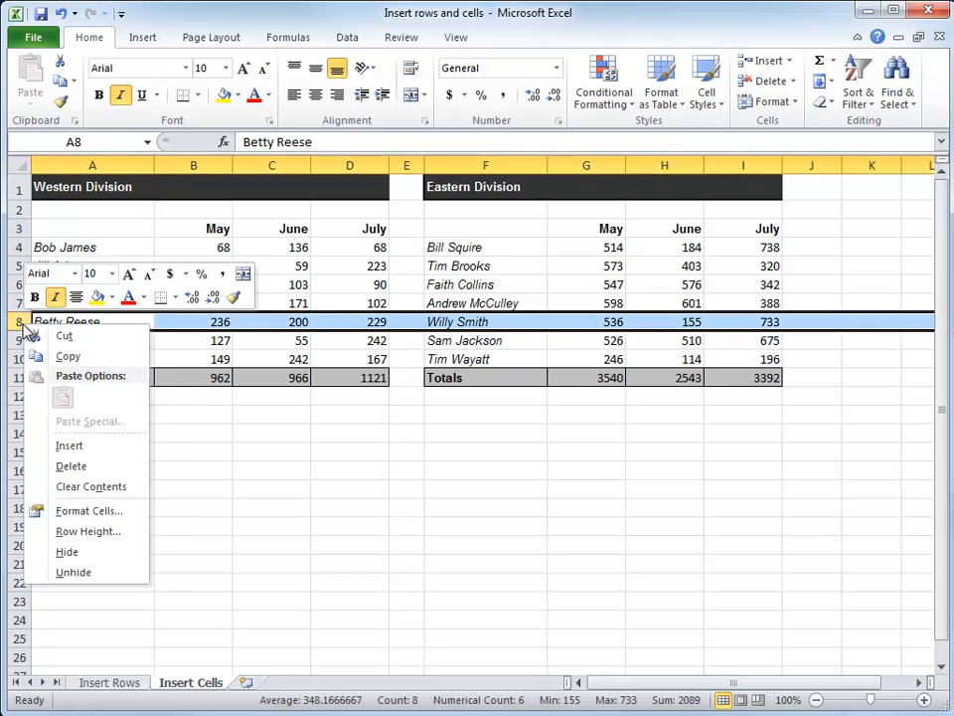
pyautogui.click(69, 446)
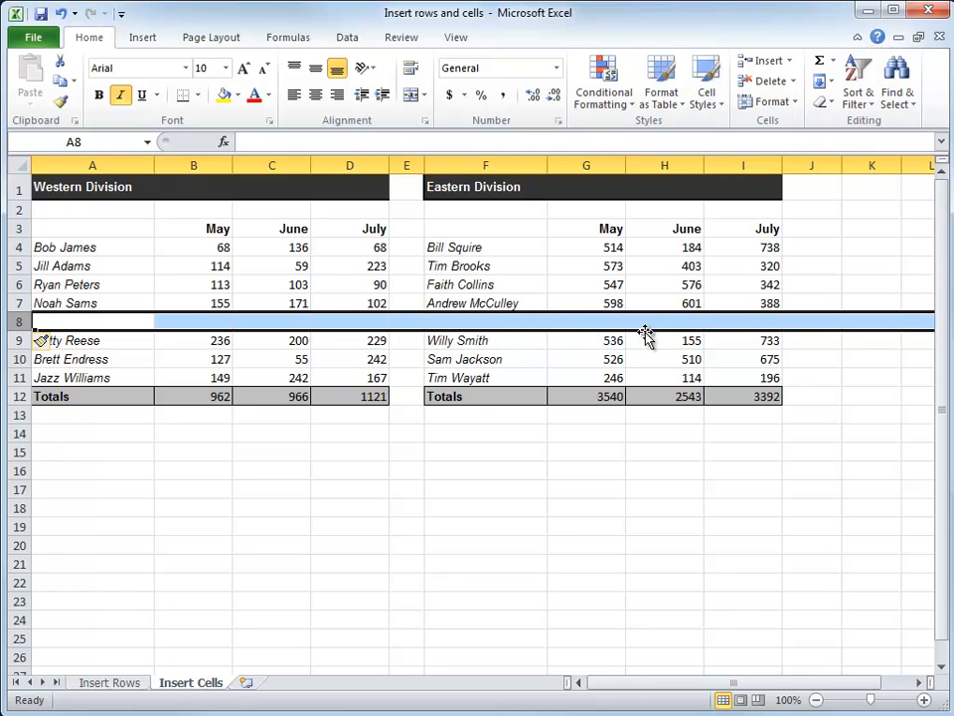
pyautogui.click(494, 321)
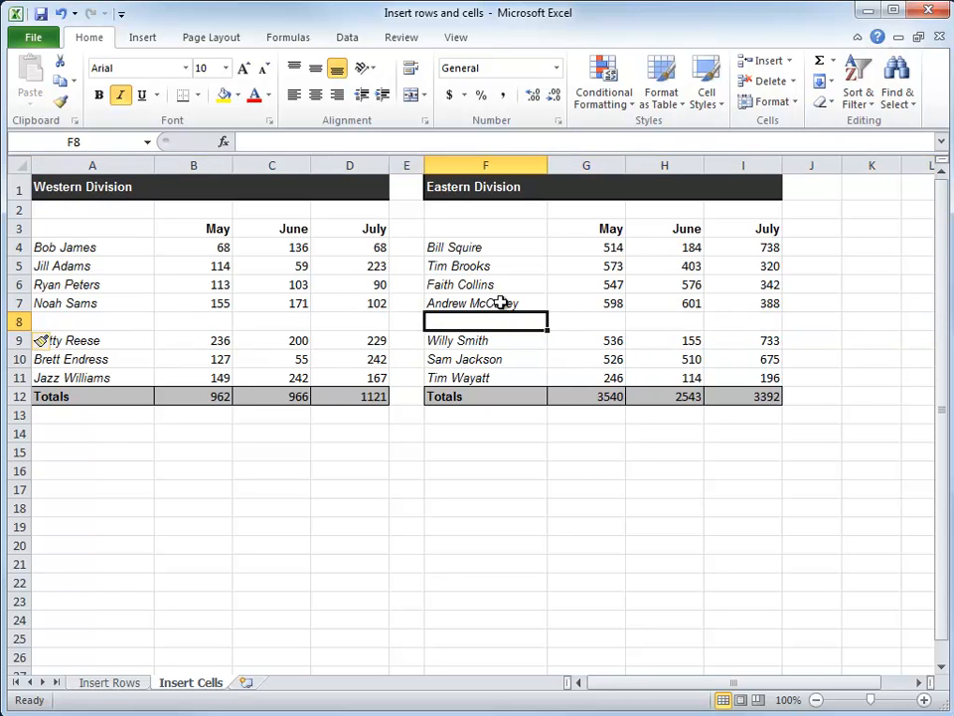
pyautogui.moveTo(460, 337); pyautogui.dragTo(756, 410)
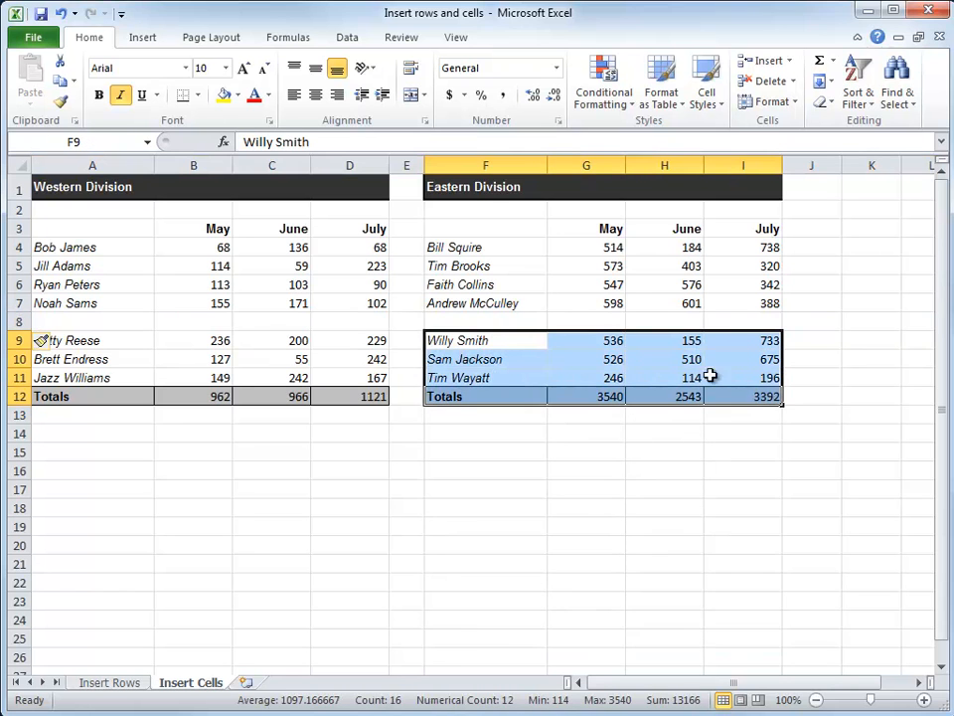
pyautogui.click(467, 318)
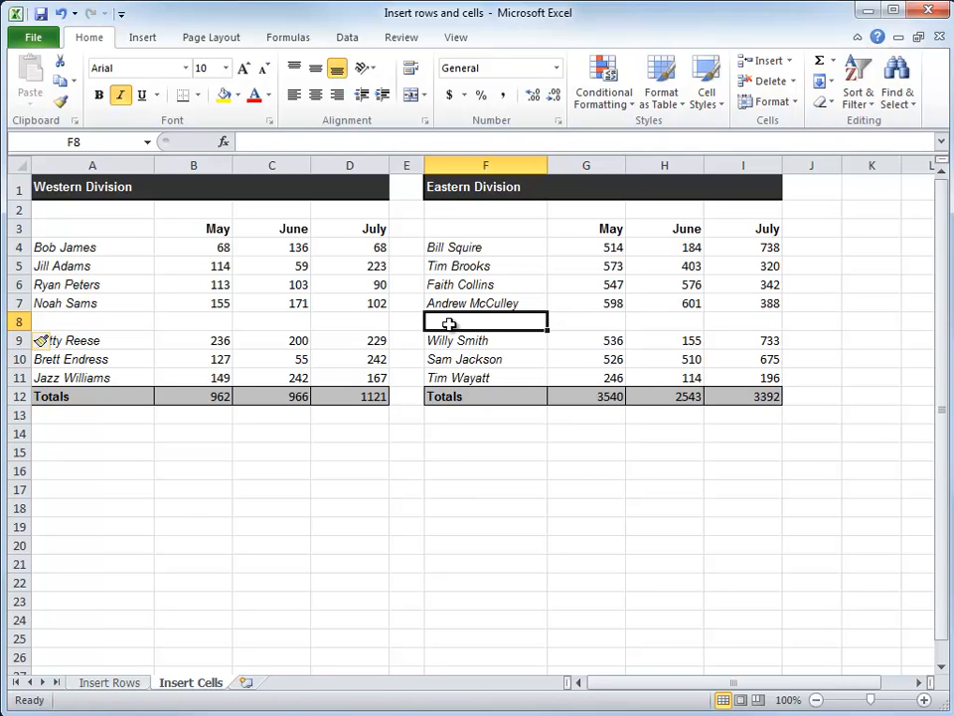
pyautogui.hotkey('ctrl', 'z')
pyautogui.click(374, 321)
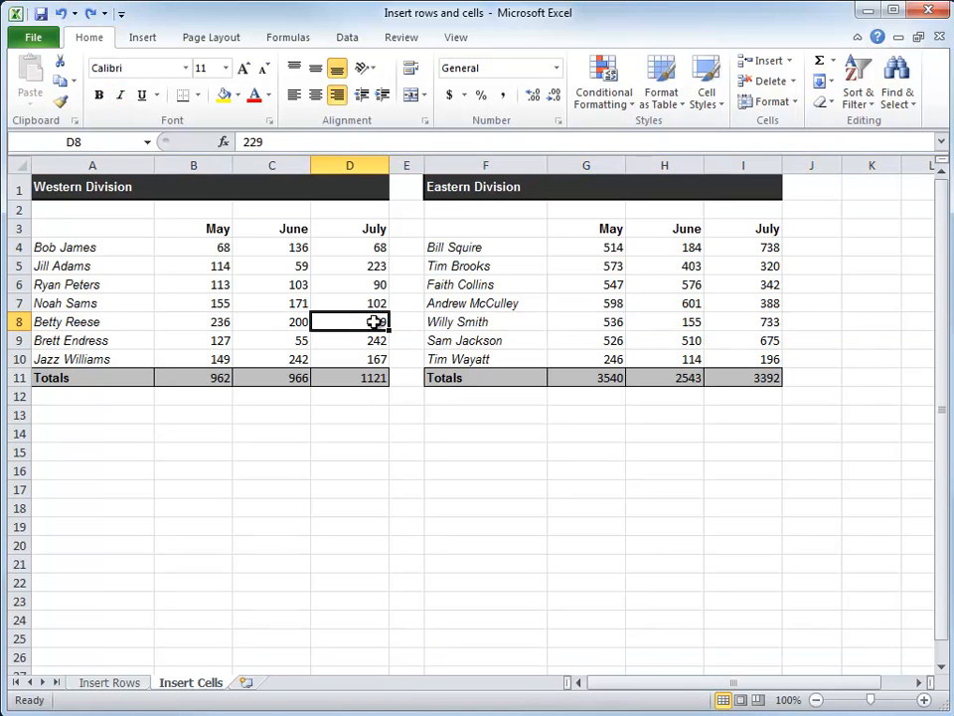
# Step: Insert blank cells above A8:D8 in only the Western Division table, shifting the existing cells down
pyautogui.moveTo(88, 324); pyautogui.dragTo(354, 329)
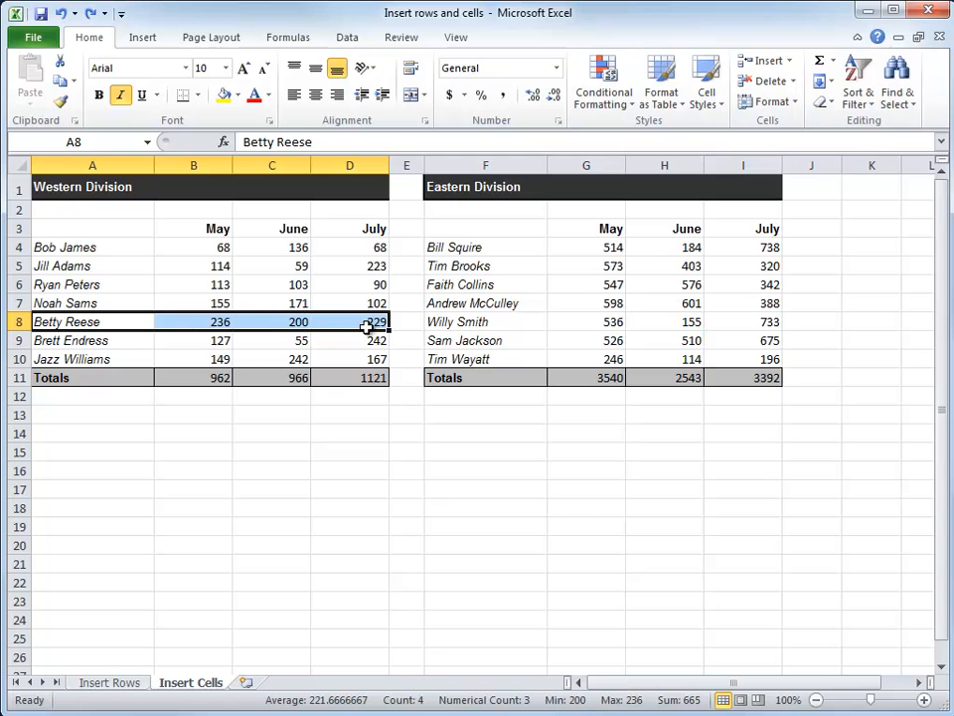
pyautogui.moveTo(72, 322); pyautogui.dragTo(370, 388)
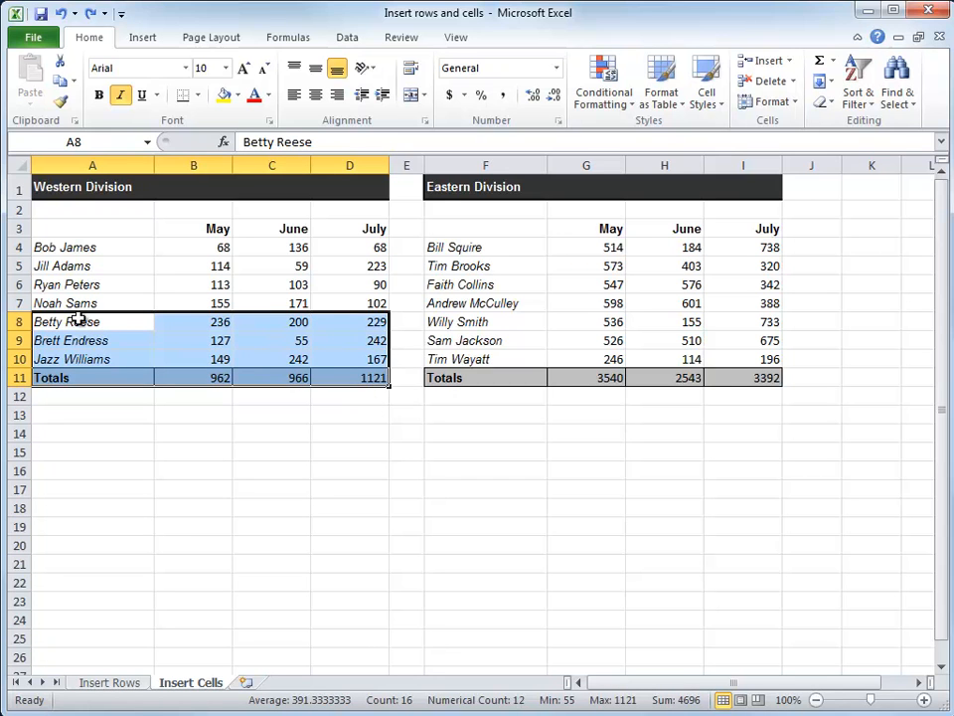
pyautogui.moveTo(60, 321); pyautogui.dragTo(326, 325)
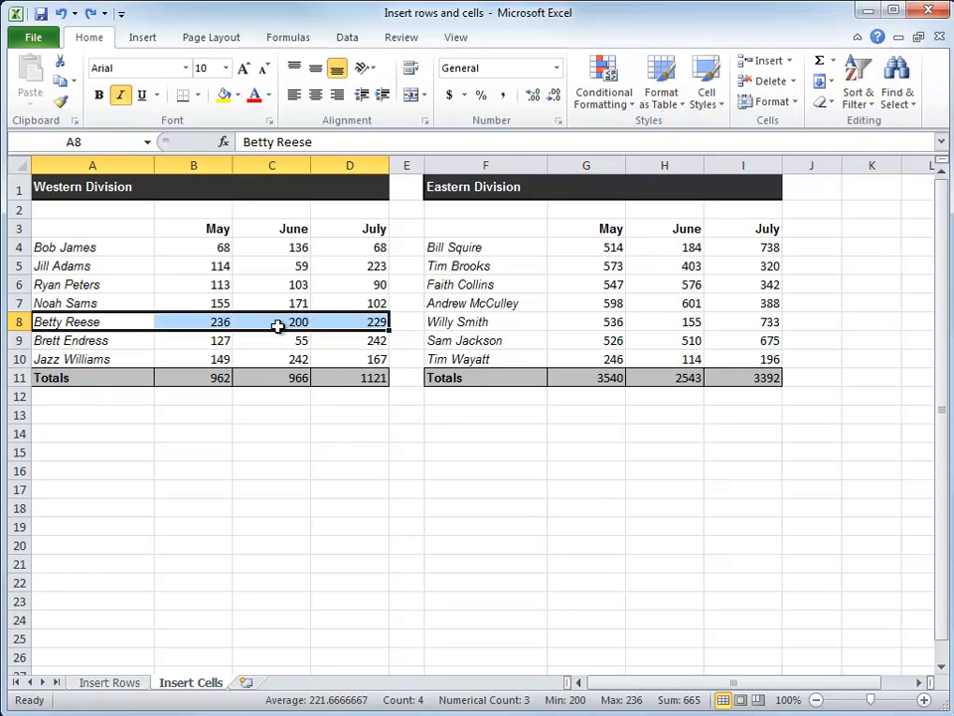
pyautogui.rightClick(203, 323)
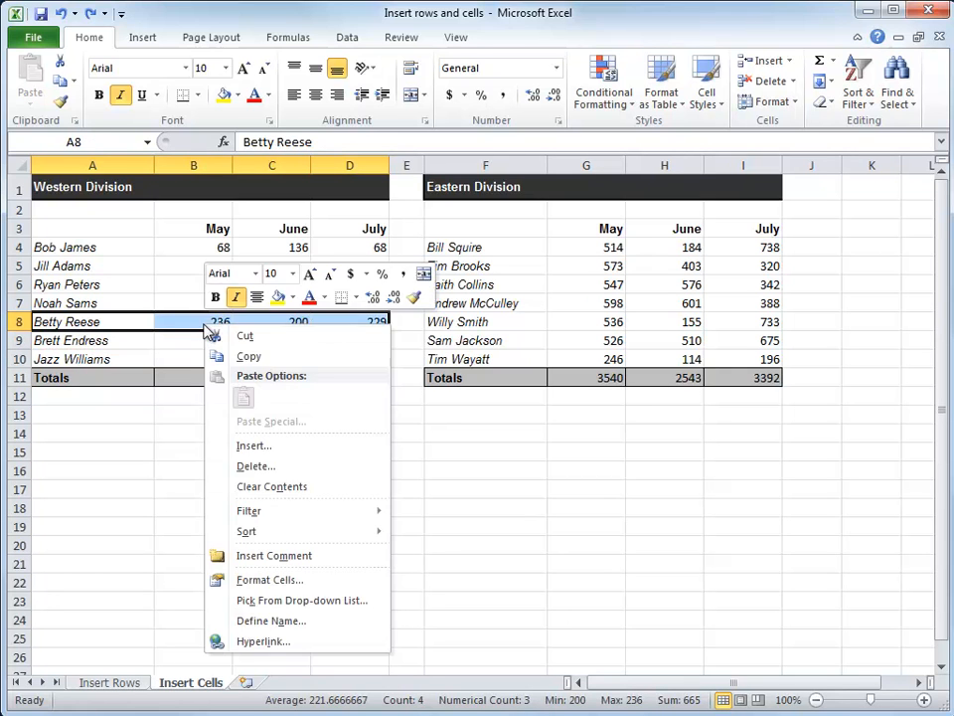
pyautogui.click(250, 447)
pyautogui.moveTo(235, 369); pyautogui.dragTo(513, 292)
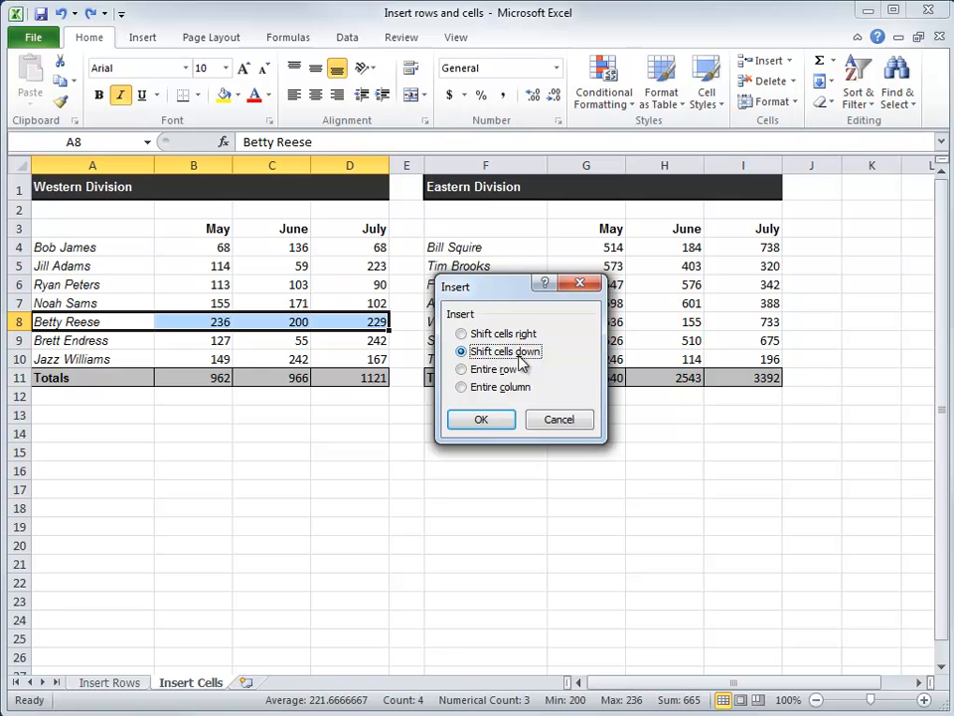
pyautogui.click(481, 422)
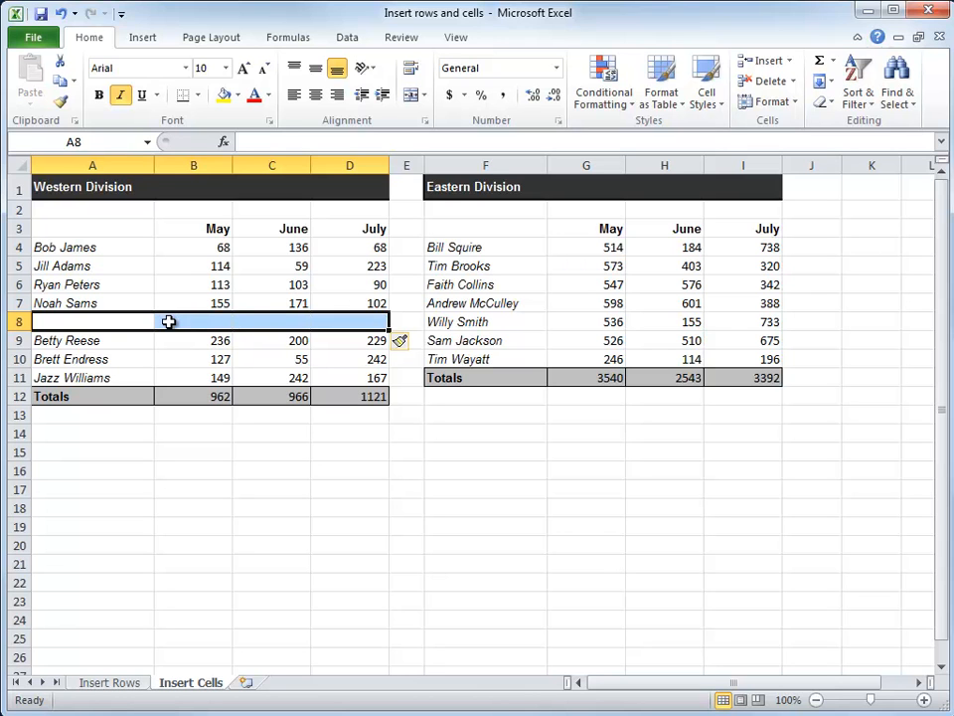
# Step: Delete the blank cells A8:D8 from the Western Division table, shifting the cells below up
pyautogui.rightClick(305, 324)
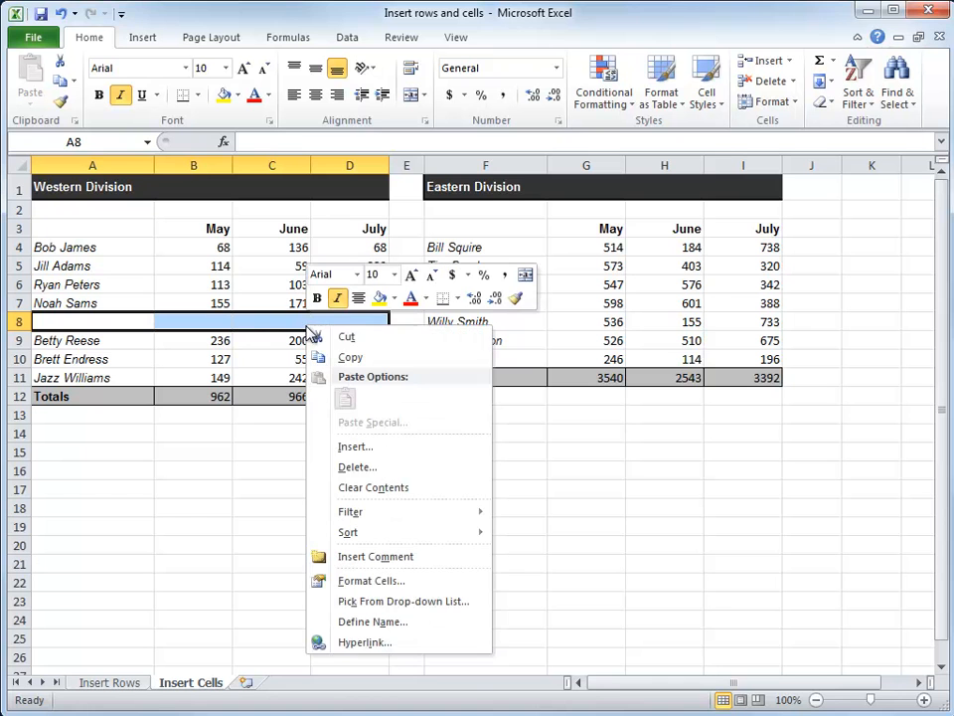
pyautogui.click(349, 469)
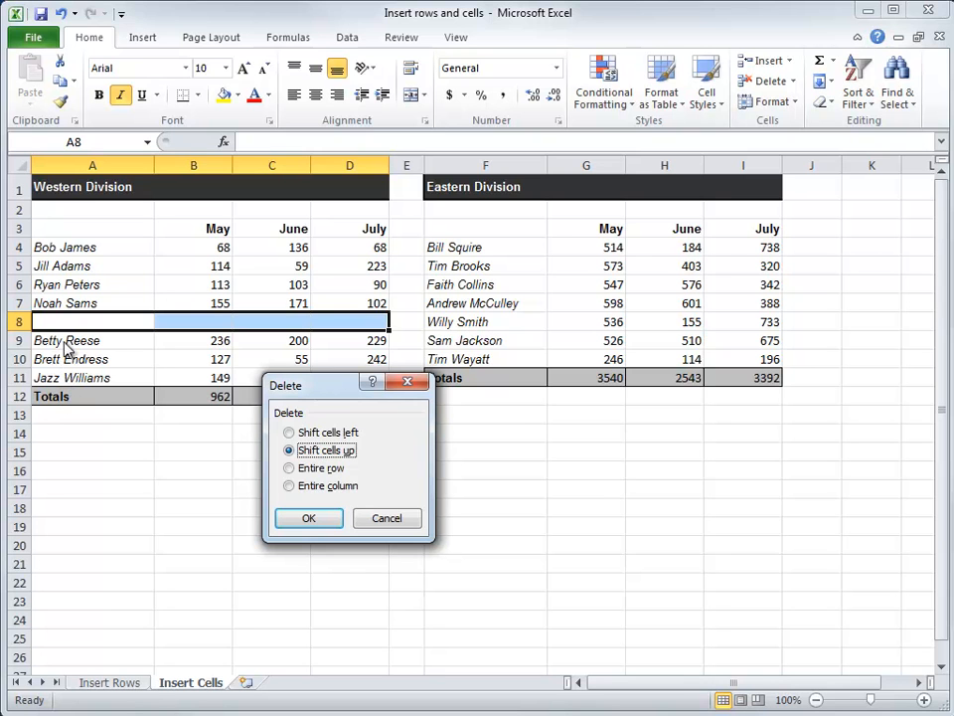
pyautogui.click(302, 518)
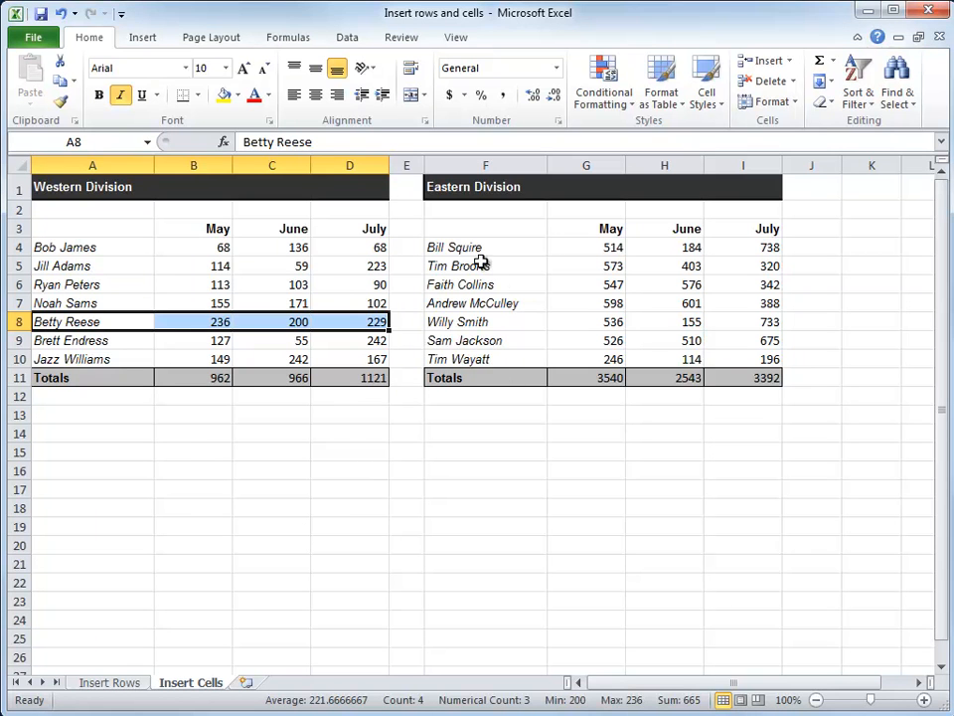
# Step: Try inserting blank cells at A8:D8 directly without choosing a shift direction, and undo that insertion
pyautogui.moveTo(456, 243); pyautogui.dragTo(731, 369)
pyautogui.click(536, 248)
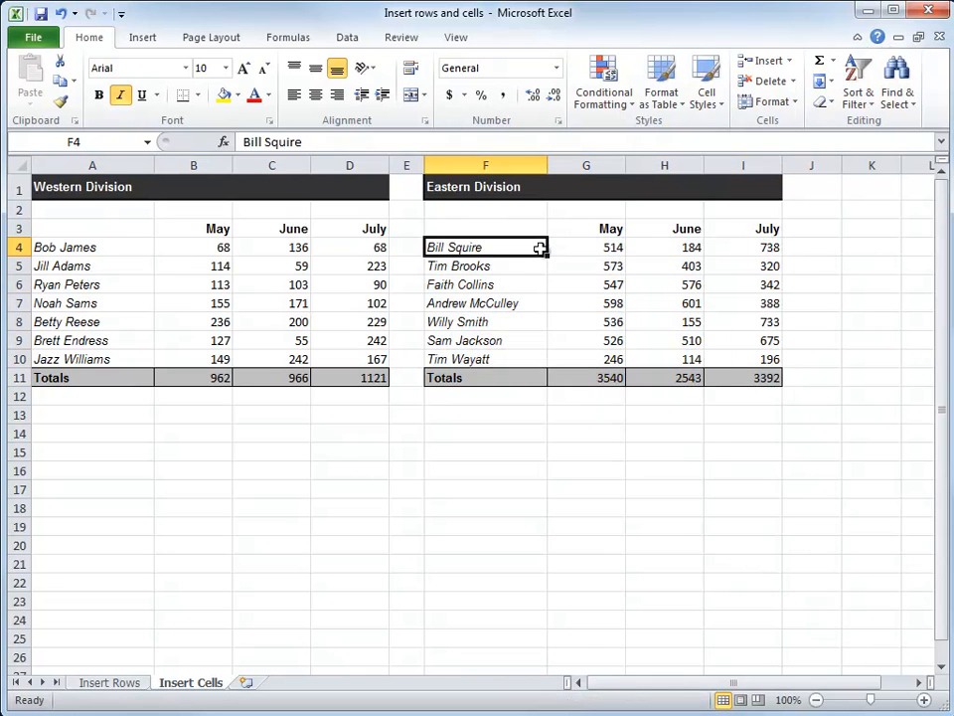
pyautogui.click(93, 319)
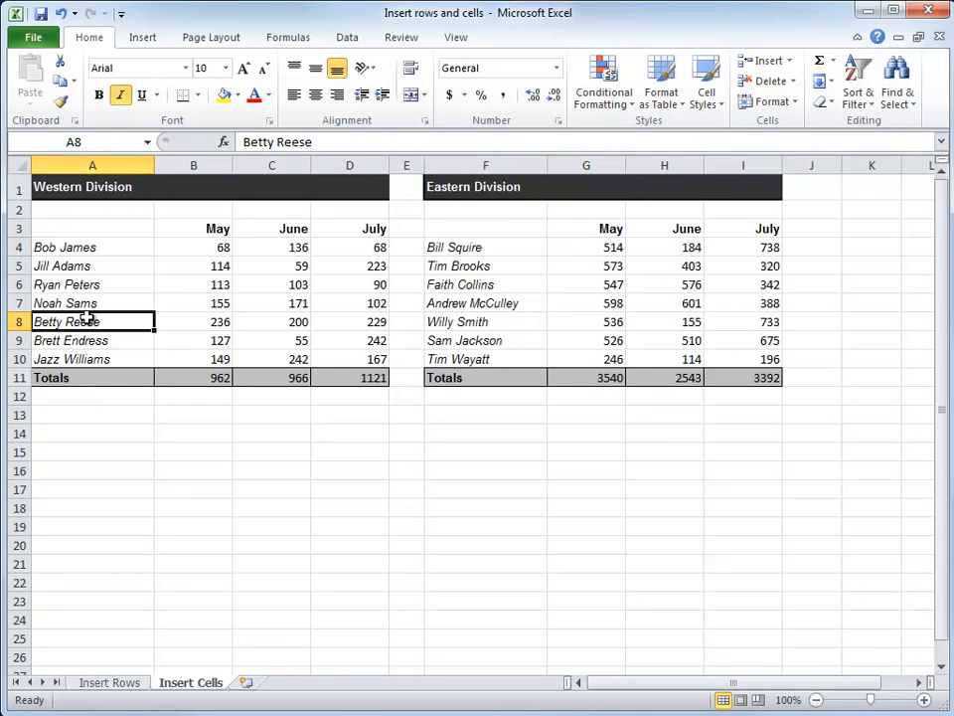
pyautogui.moveTo(93, 320); pyautogui.dragTo(375, 319)
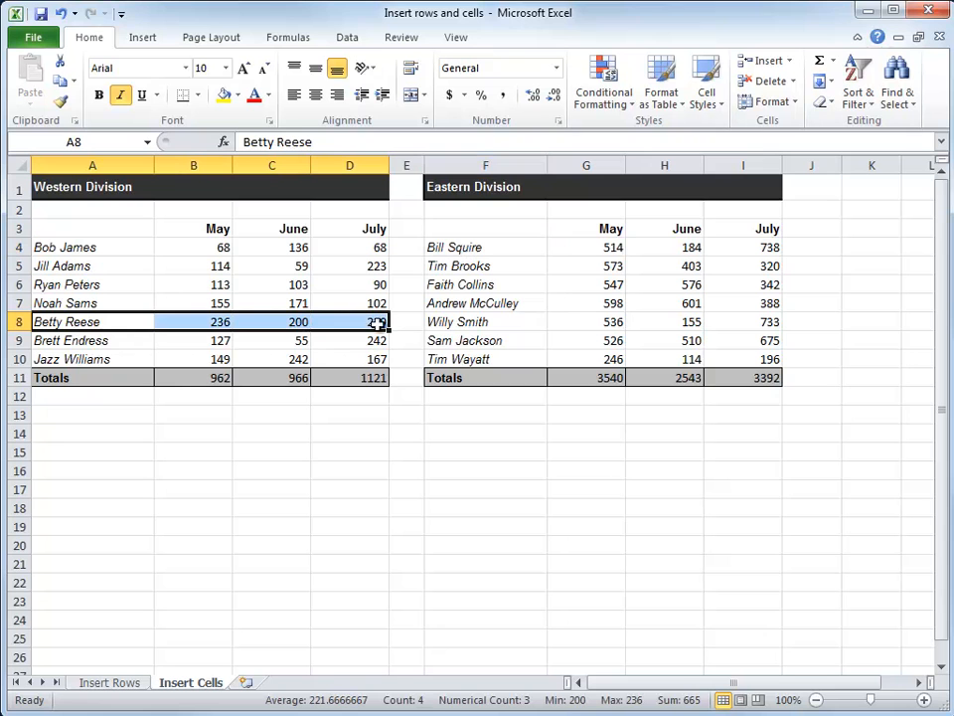
pyautogui.click(767, 63)
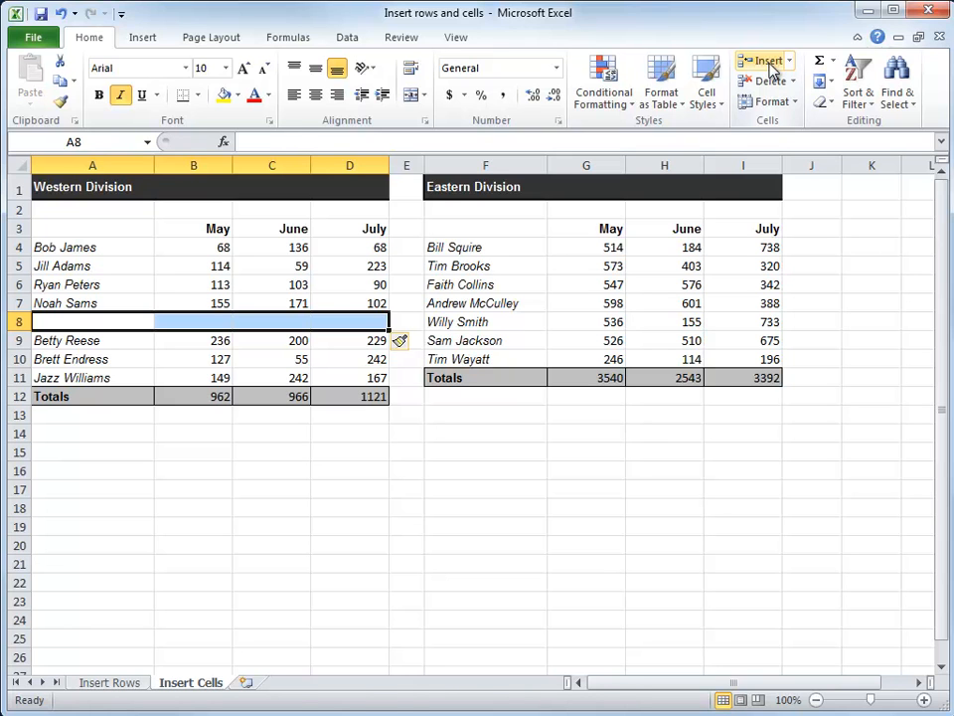
pyautogui.hotkey('ctrl', 'z')
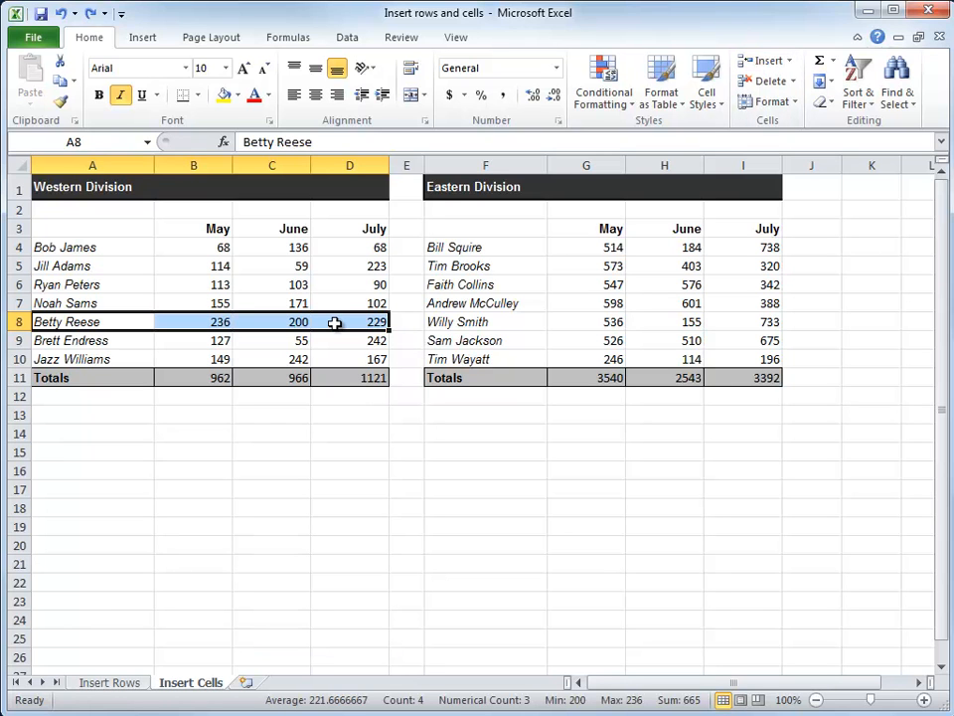
pyautogui.click(790, 62)
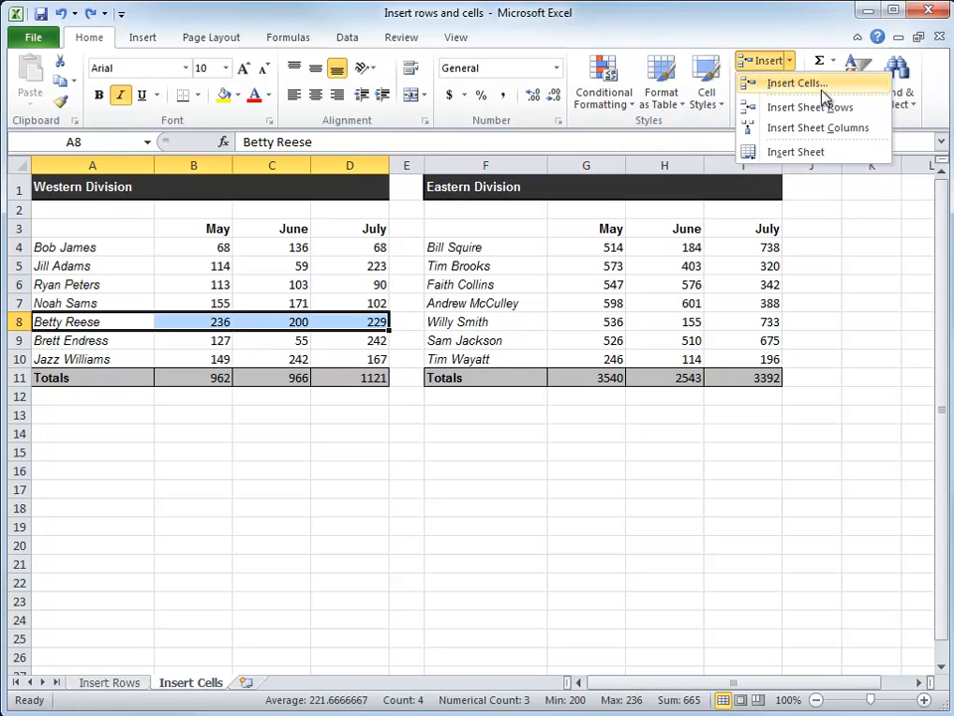
pyautogui.click(823, 86)
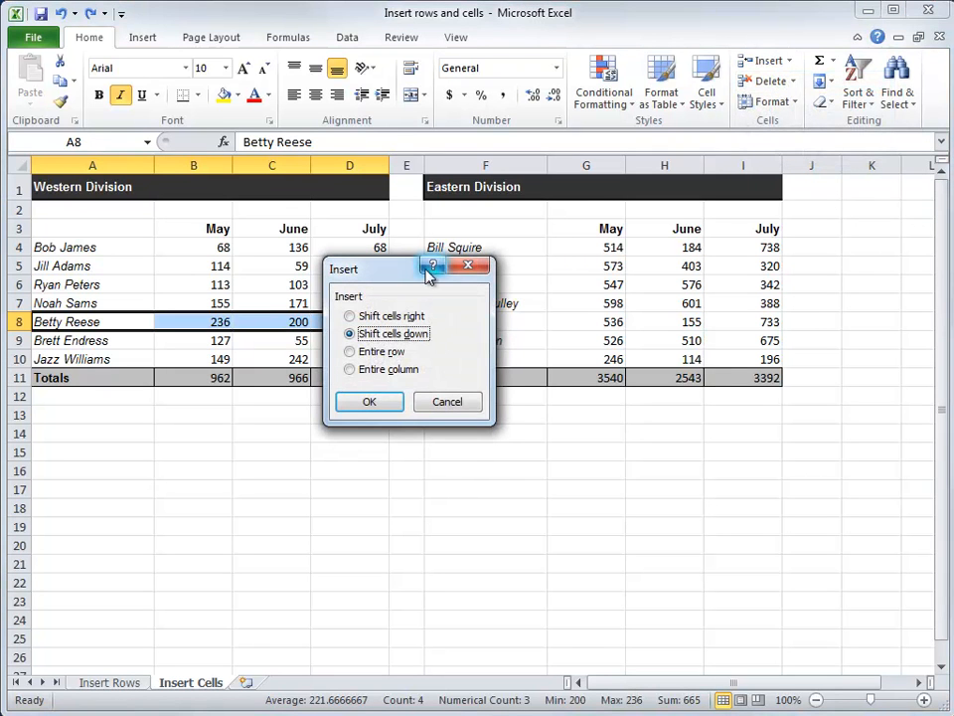
pyautogui.moveTo(390, 278); pyautogui.dragTo(506, 272)
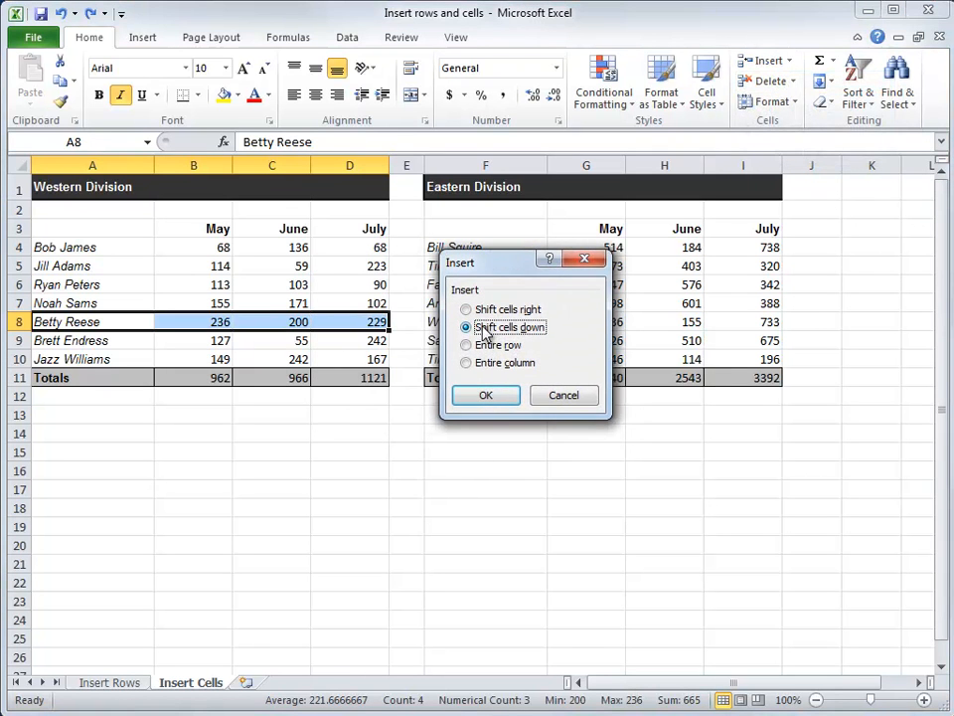
pyautogui.click(563, 398)
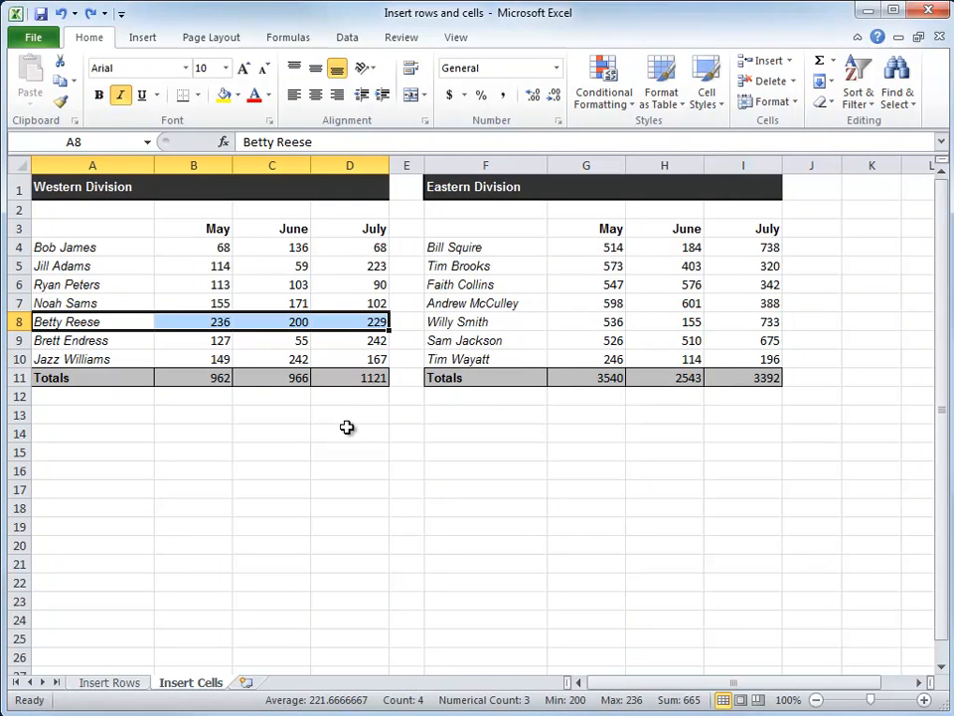
# Step: Insert blank cells at A8:D8 with Shift cells down, and try deleting them directly before undoing that deletion
pyautogui.hotkey('ctrl', 'shift', '+')
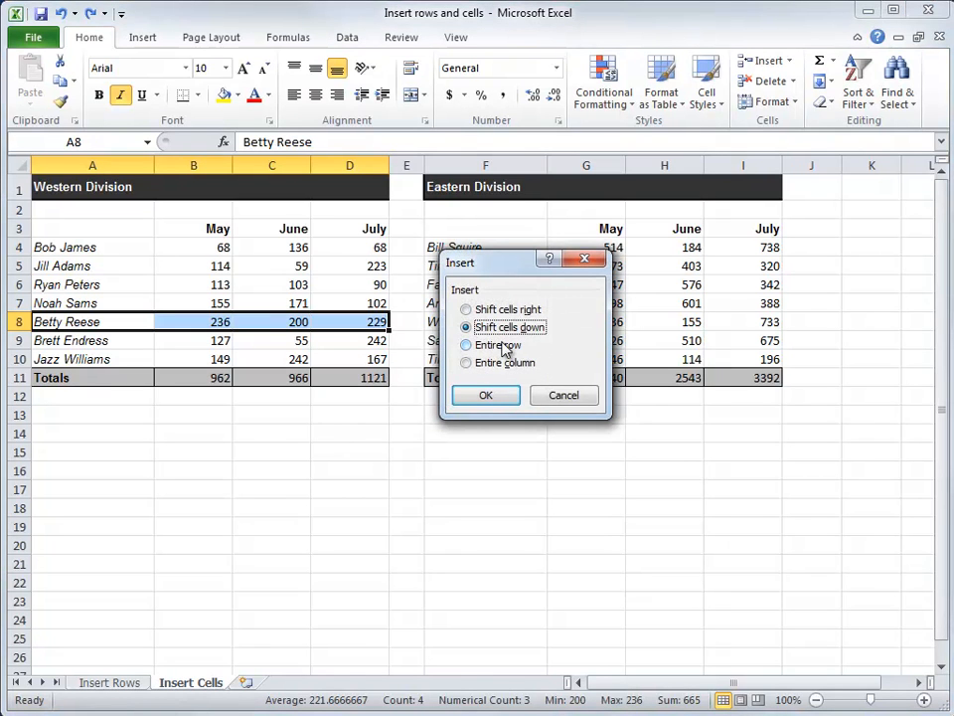
pyautogui.click(481, 397)
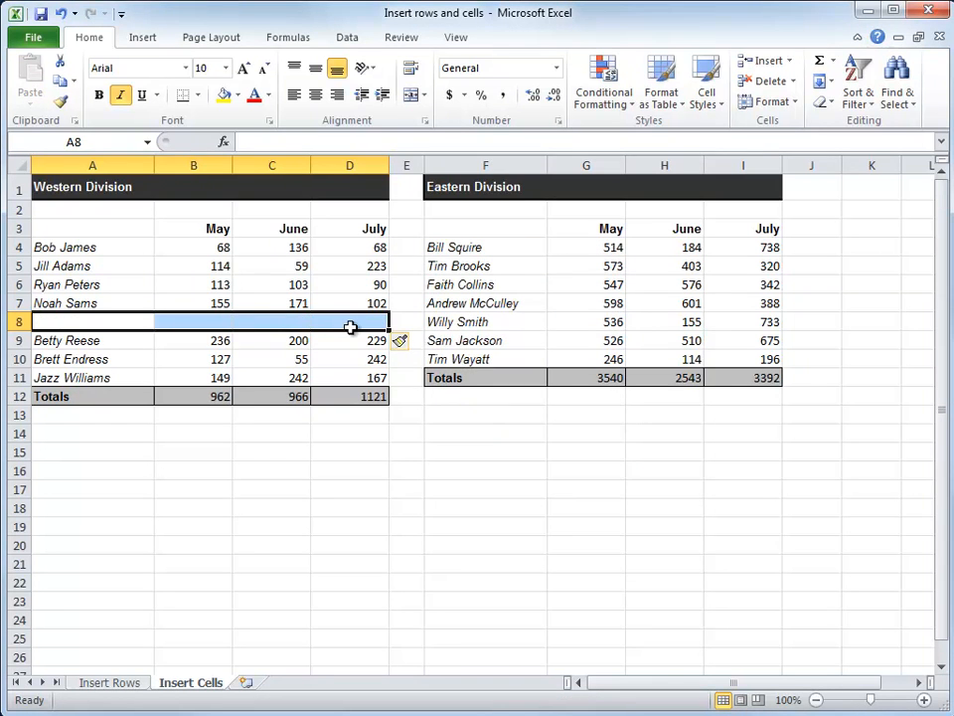
pyautogui.click(773, 84)
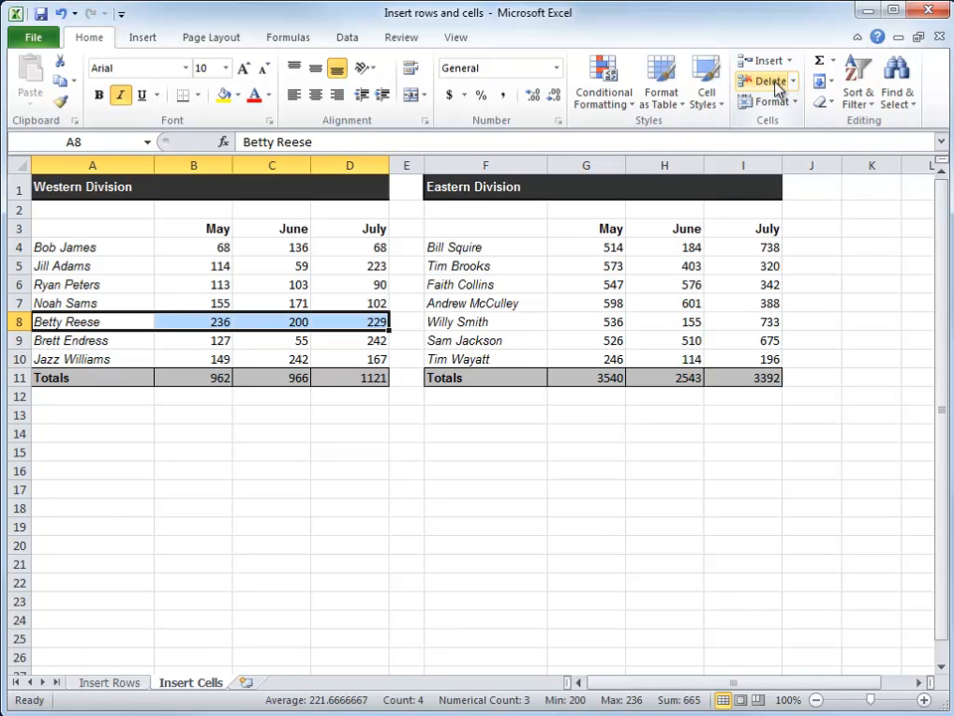
pyautogui.hotkey('ctrl', 'z')
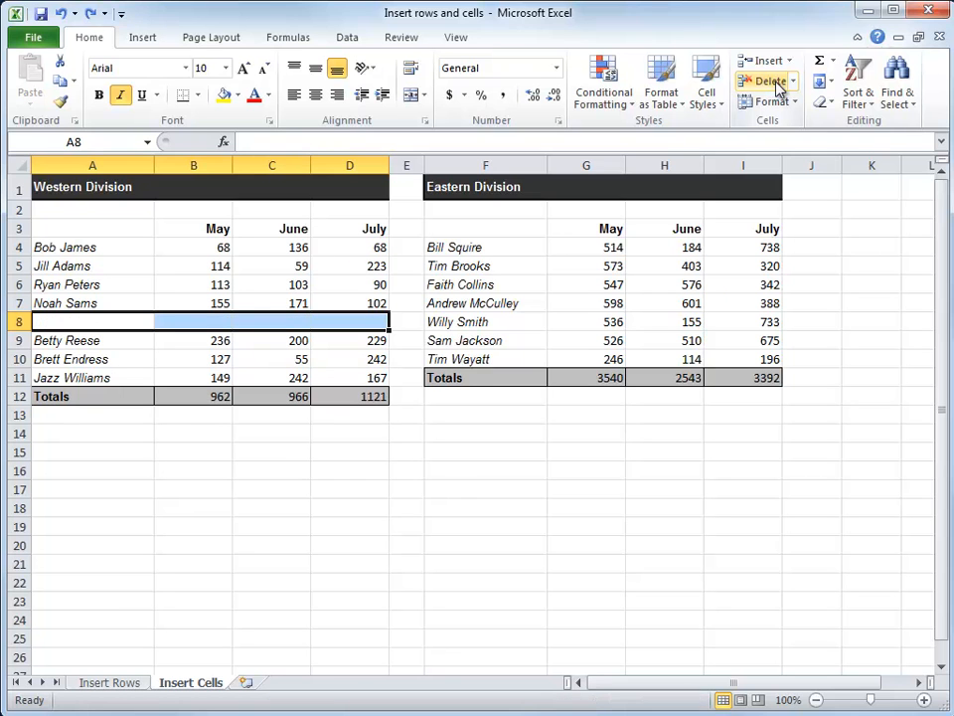
# Step: Delete the blank cells A8:D8 through the Delete Cells options with Shift cells up
pyautogui.click(795, 83)
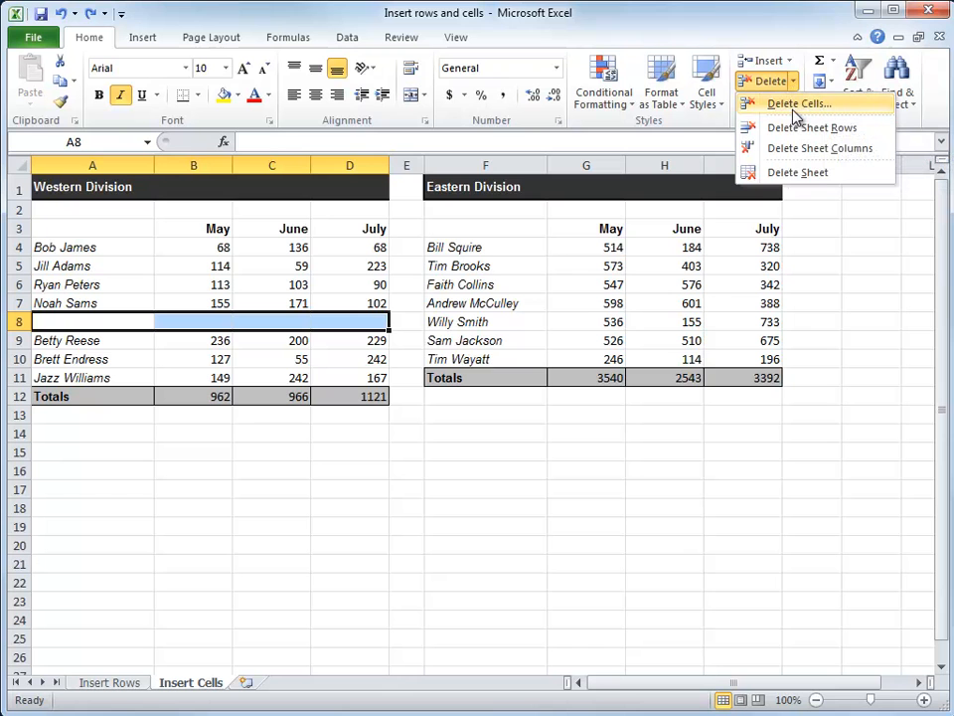
pyautogui.click(795, 106)
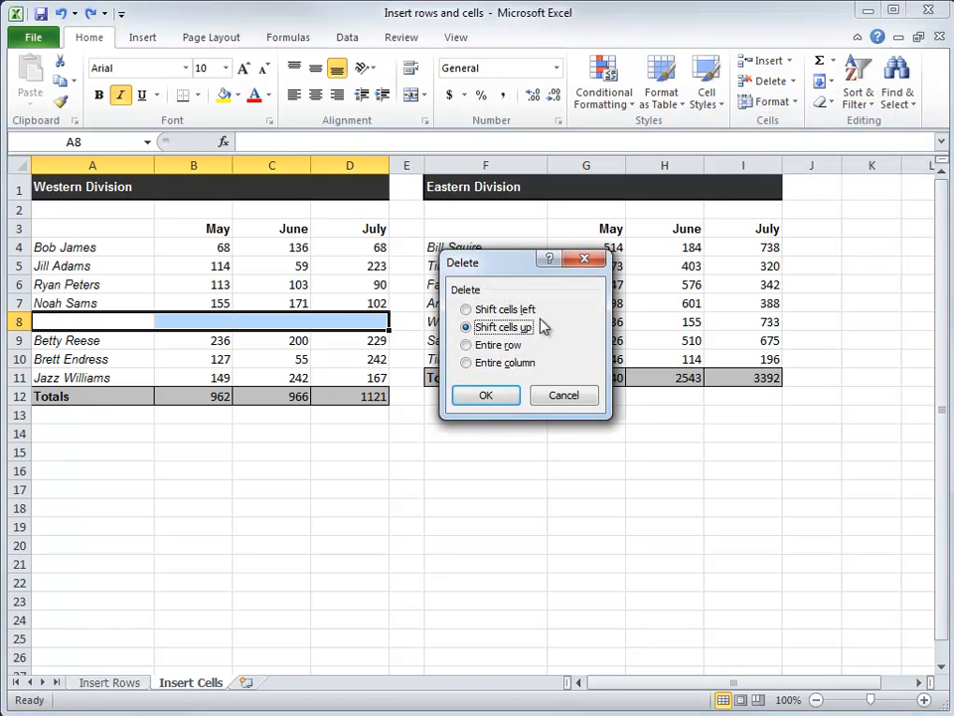
pyautogui.click(488, 397)
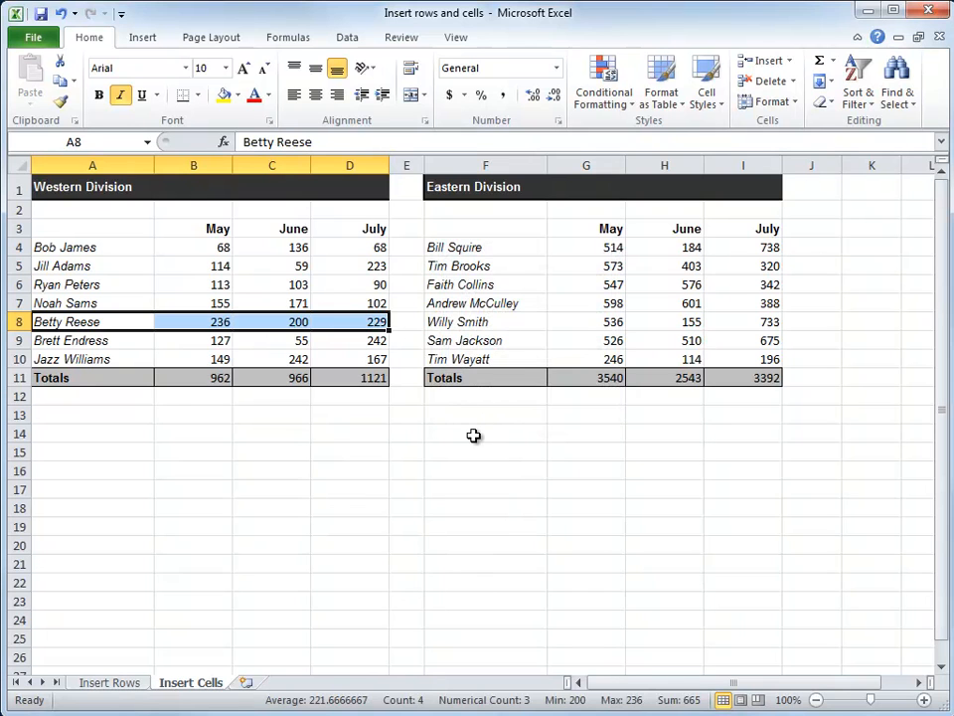
pyautogui.click(793, 82)
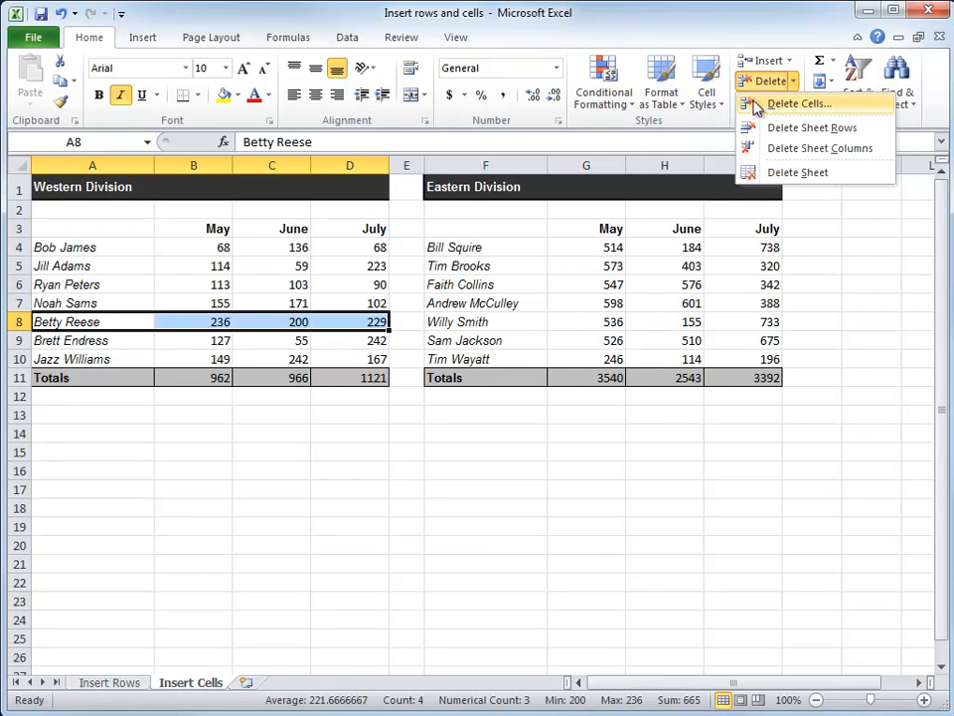
pyautogui.click(256, 322)
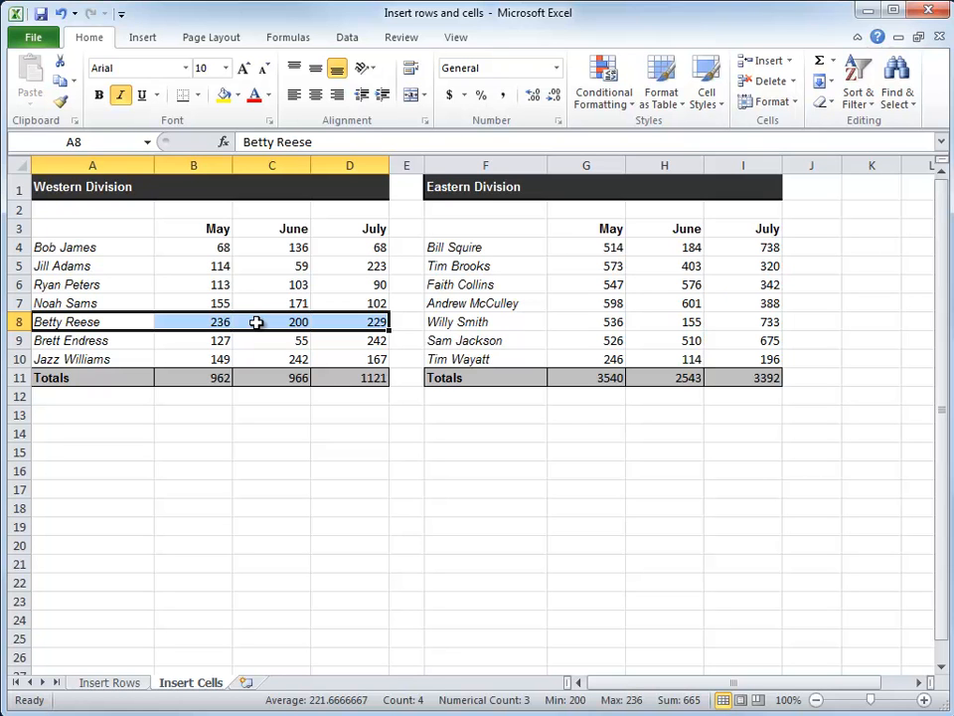
# Step: Insert a whole blank column before the Western Division's May column B, and select cell B3 in it
pyautogui.click(195, 165)
pyautogui.moveTo(193, 210); pyautogui.dragTo(741, 378)
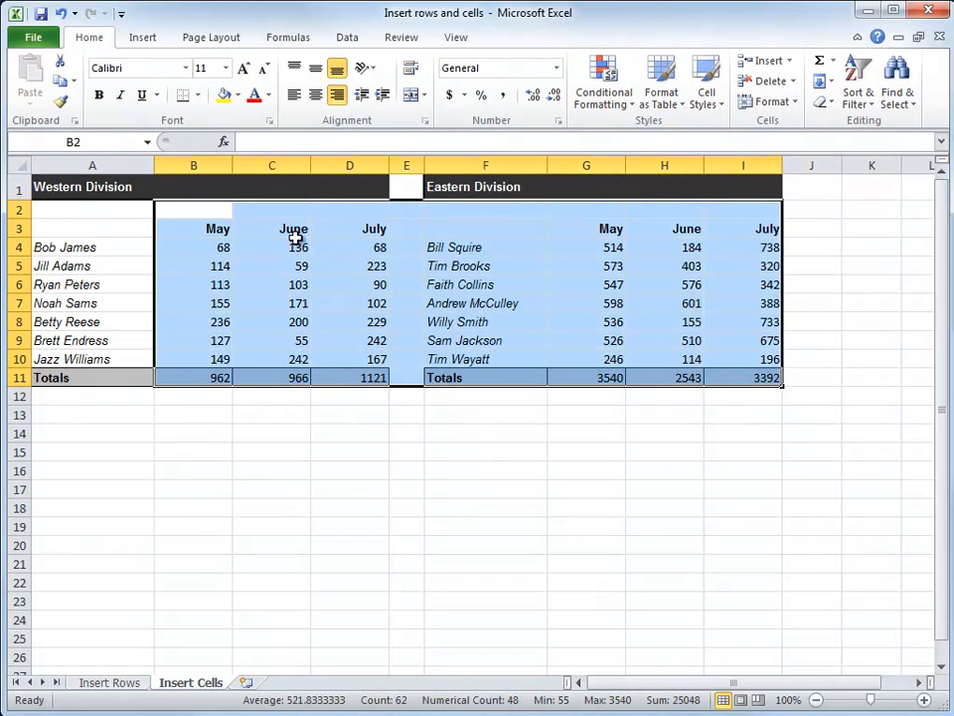
pyautogui.rightClick(196, 166)
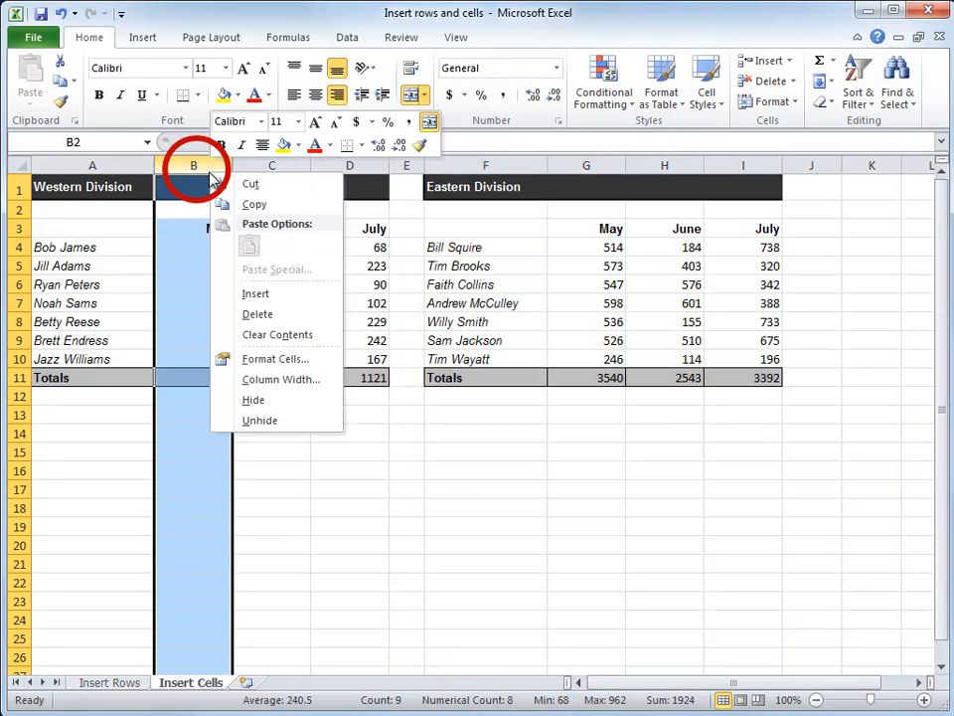
pyautogui.click(256, 294)
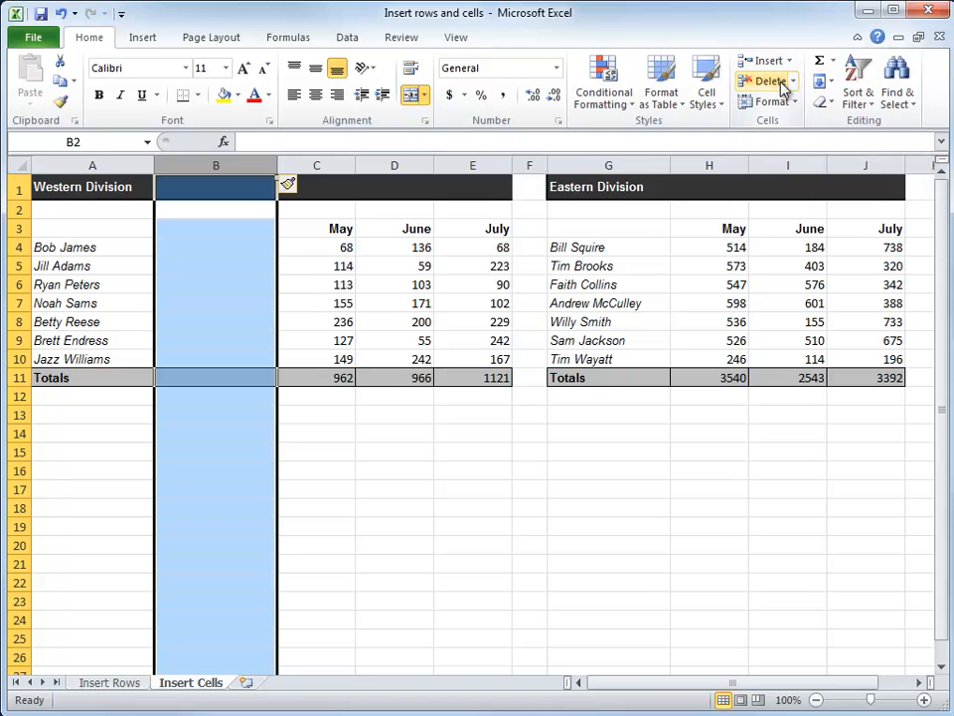
pyautogui.click(235, 229)
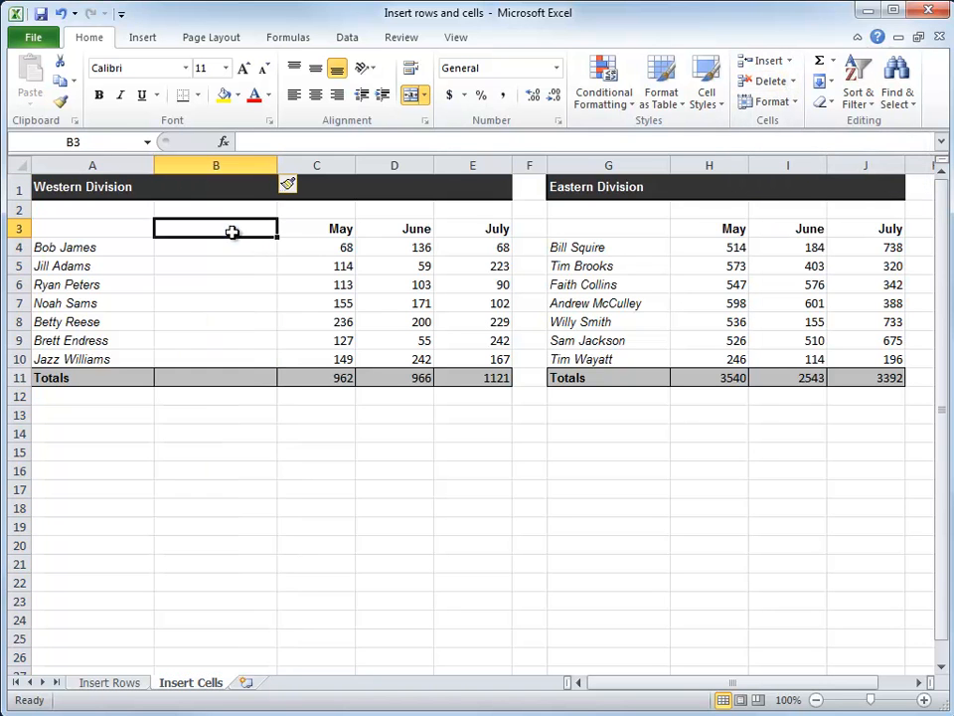
# Step: Try preparing a cell insertion at the Western Division's May cells C3:C10, and go back to cell C3 only
pyautogui.rightClick(236, 165)
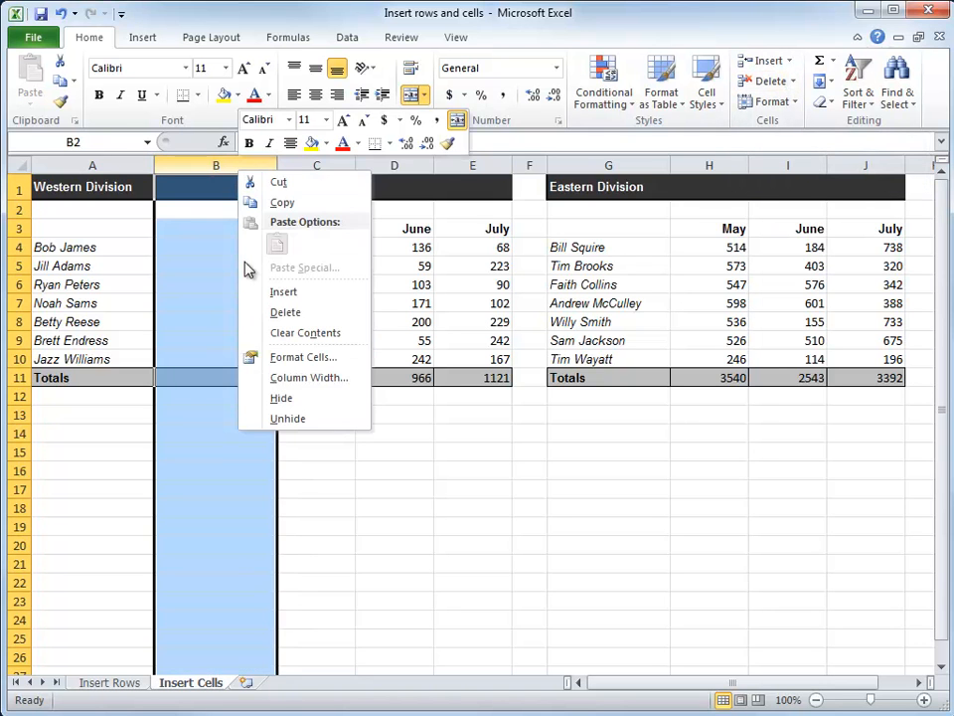
pyautogui.click(326, 234)
pyautogui.moveTo(326, 236); pyautogui.dragTo(311, 356)
pyautogui.rightClick(323, 338)
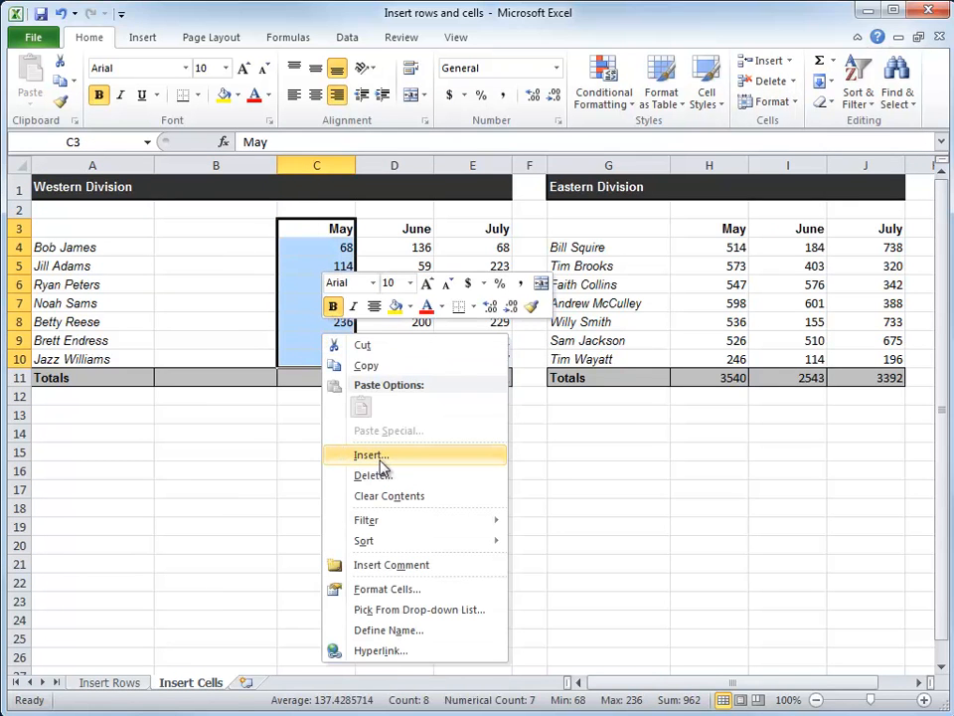
pyautogui.click(315, 227)
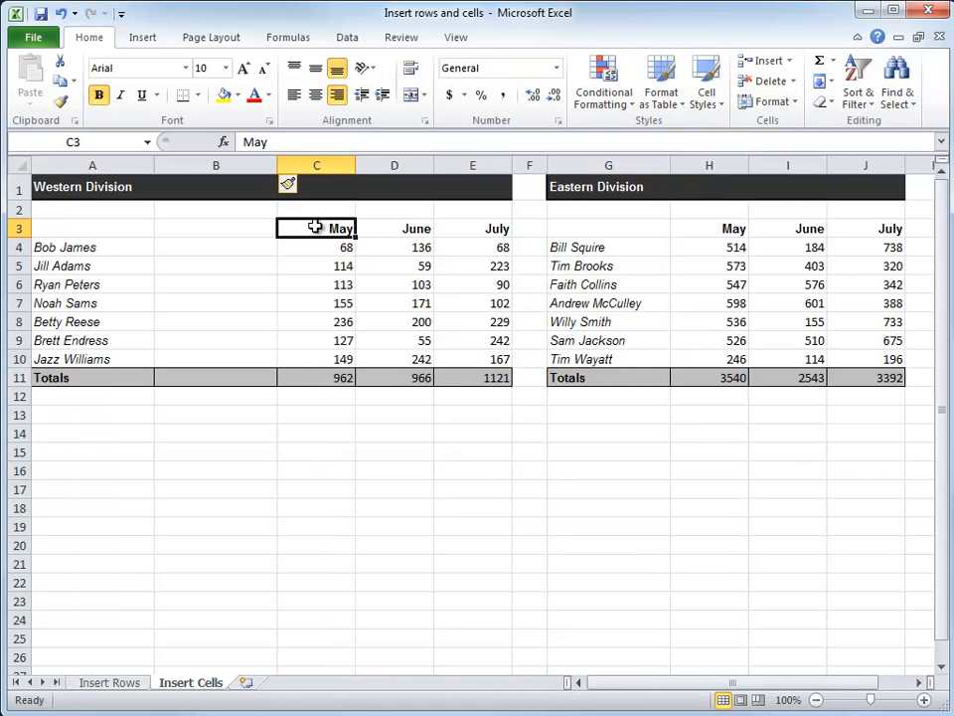